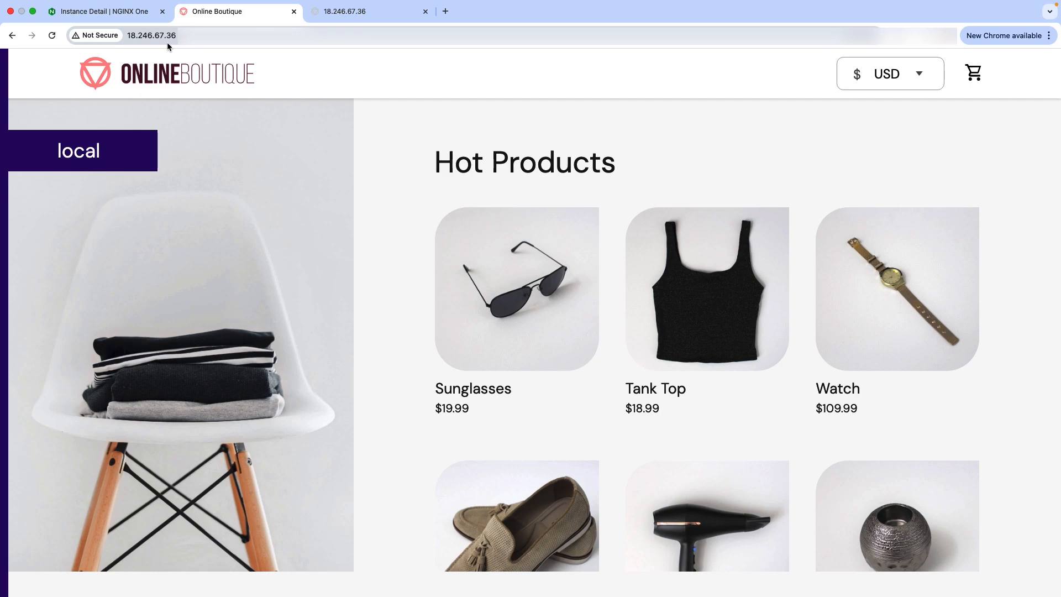
Step: Check the HTTPS page of the boutique site, then open the online-boutique instance's configuration in NGINX One for editing
{"action": "left_click", "coordinate": [342, 13]}
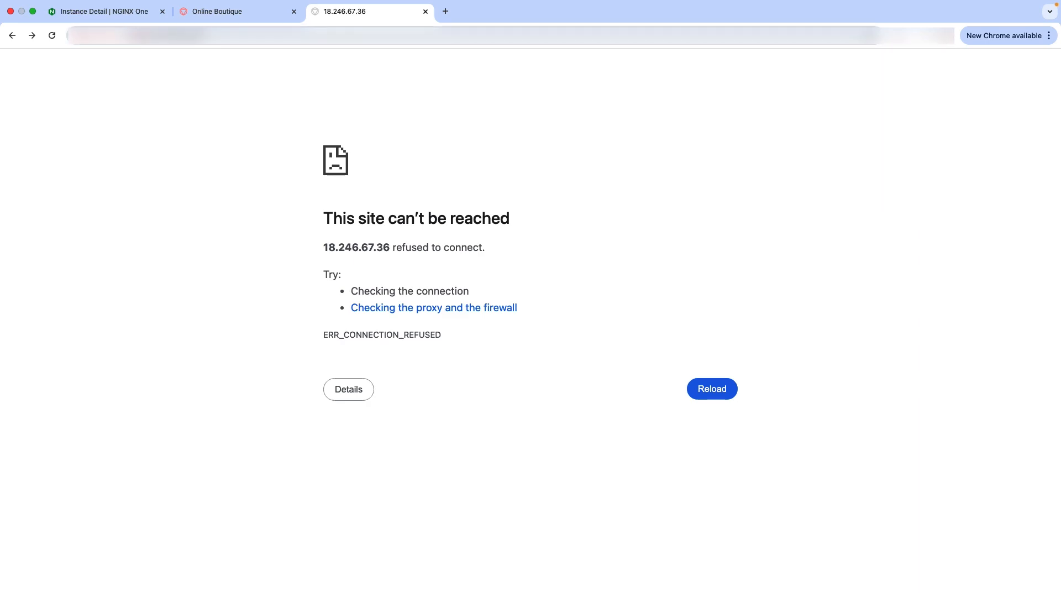
{"action": "left_click", "coordinate": [121, 14]}
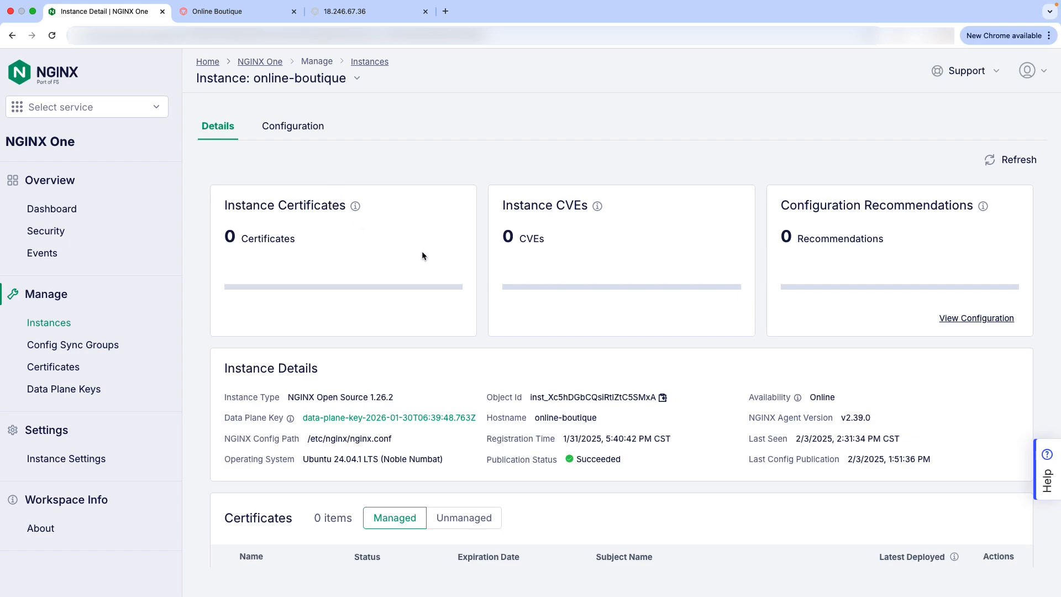
{"action": "left_click", "coordinate": [280, 133]}
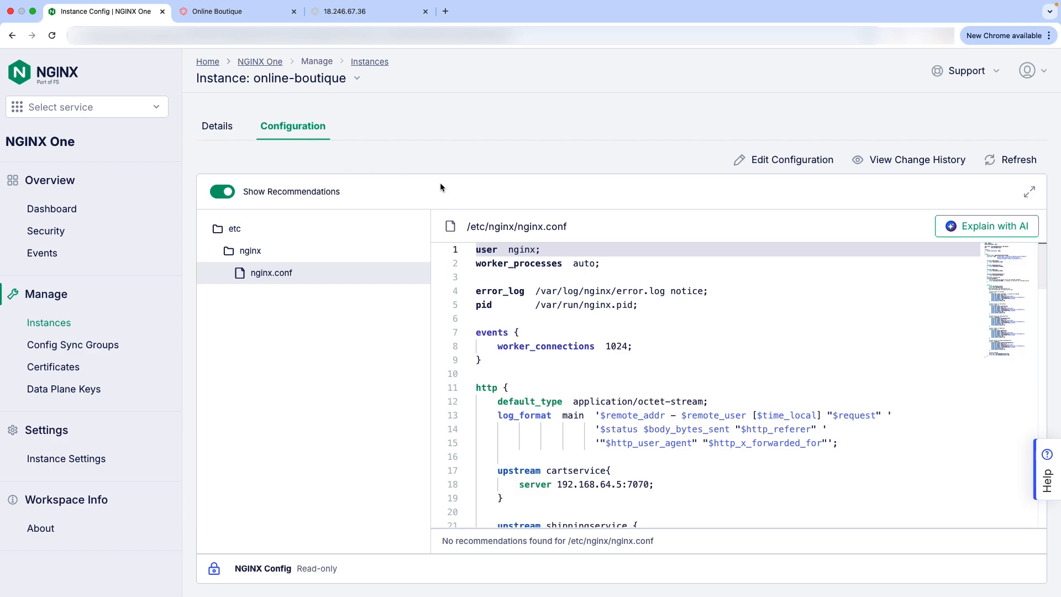
{"action": "left_click", "coordinate": [770, 161]}
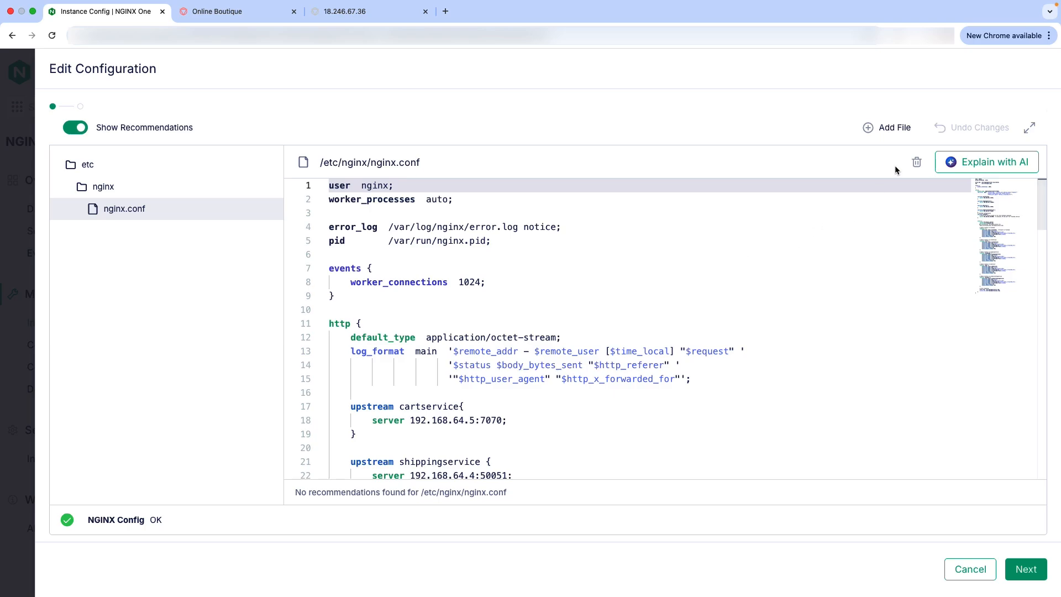
Step: Start adding a file to the configuration, check the existing certificate choices, and select New SSL Certificate or CA Bundle as the type
{"action": "left_click", "coordinate": [887, 127]}
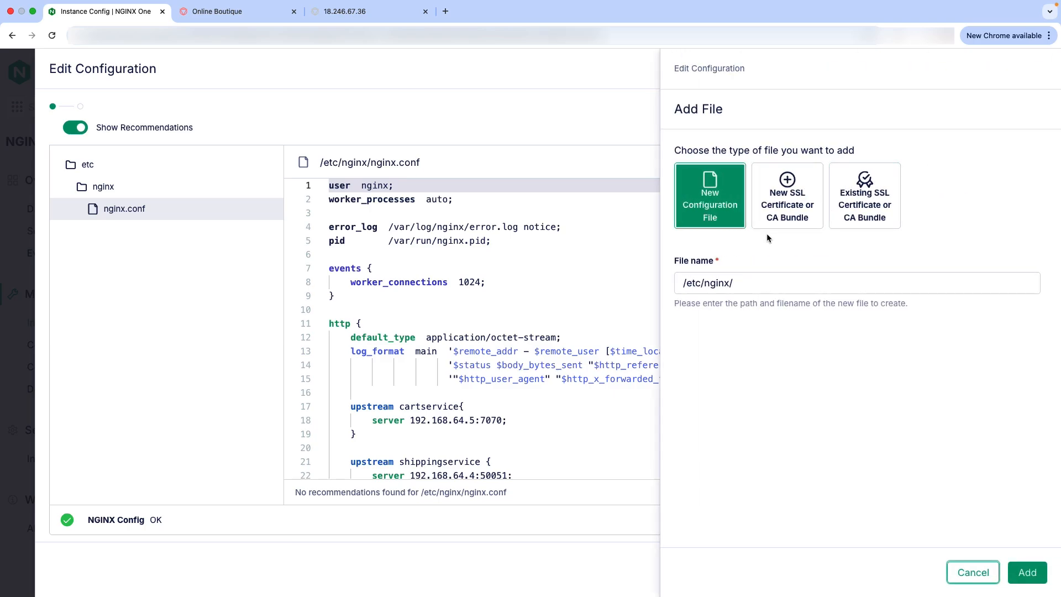
{"action": "left_click", "coordinate": [785, 213]}
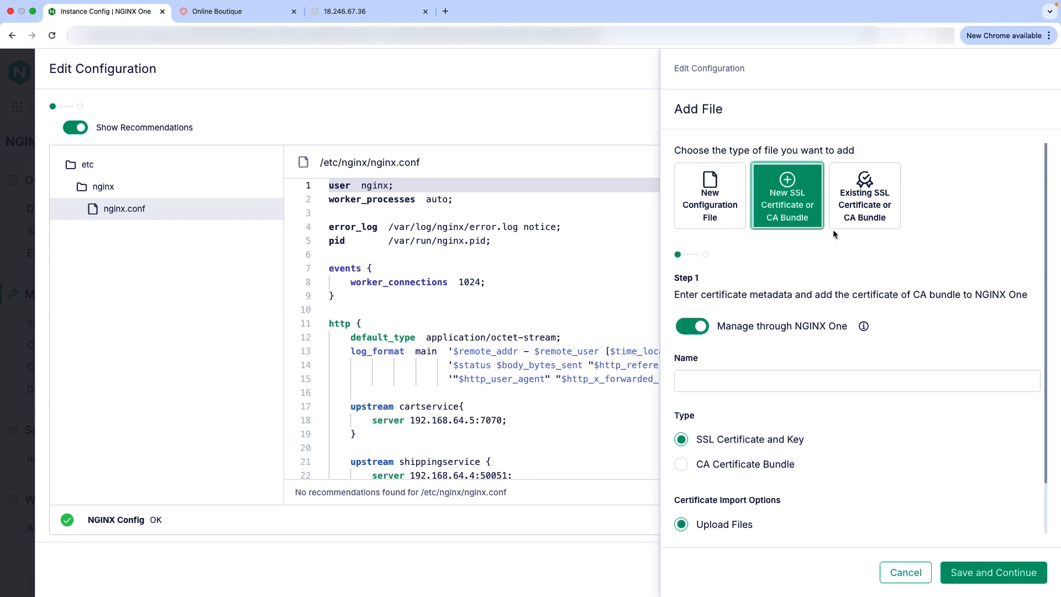
{"action": "left_click", "coordinate": [844, 214]}
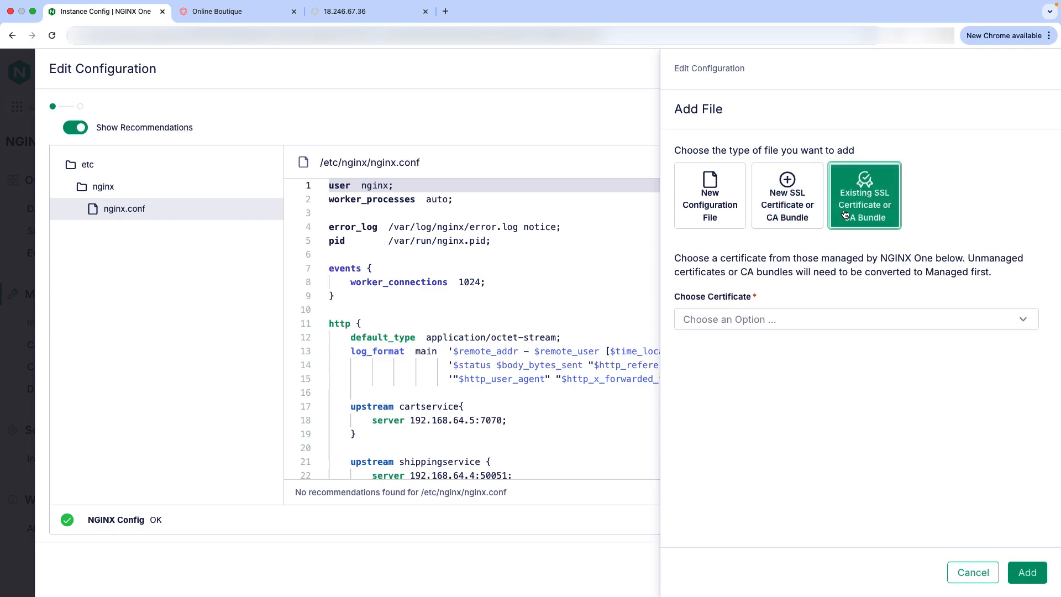
{"action": "left_click", "coordinate": [799, 325]}
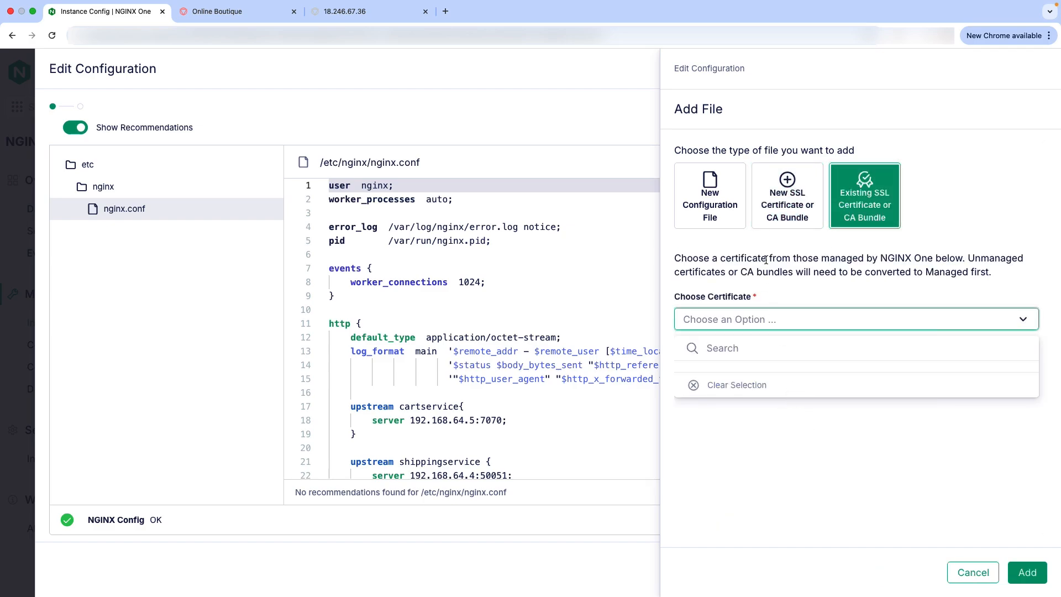
{"action": "left_click", "coordinate": [775, 217]}
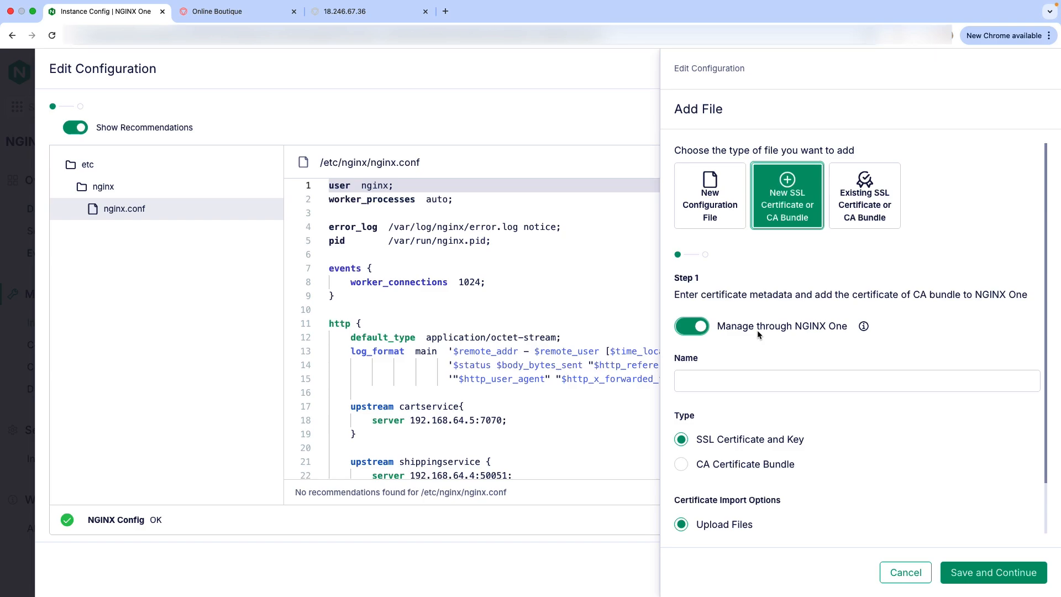
Step: Name the new certificate nginx and keep it managed through NGINX One
{"action": "left_click", "coordinate": [683, 327]}
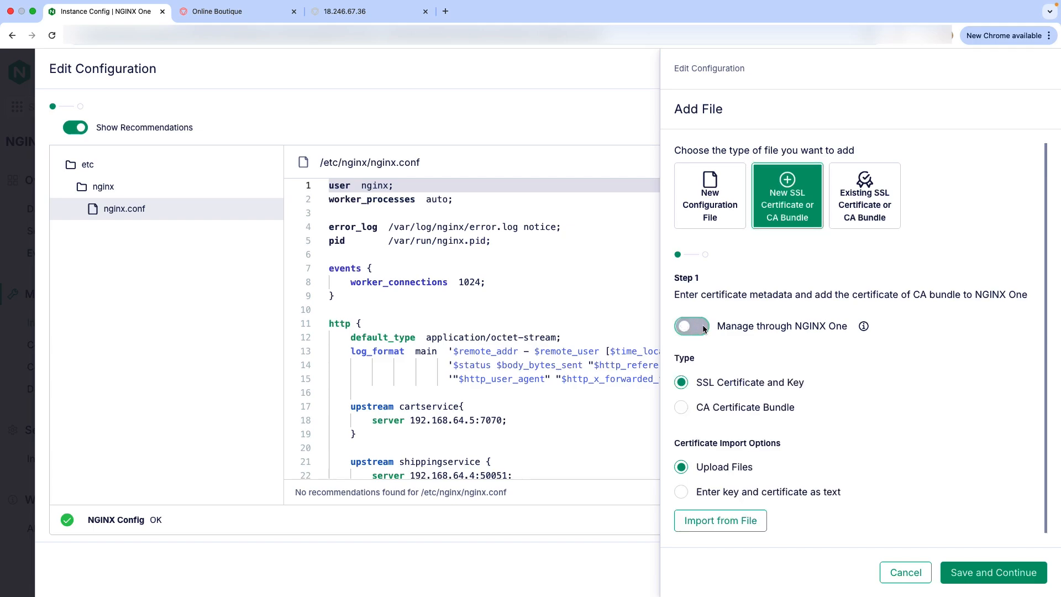
{"action": "left_click", "coordinate": [692, 327]}
{"action": "scroll", "coordinate": [731, 340], "scroll_direction": "down", "scroll_amount": 2}
{"action": "left_click", "coordinate": [730, 339]}
{"action": "type", "text": "nginx"}
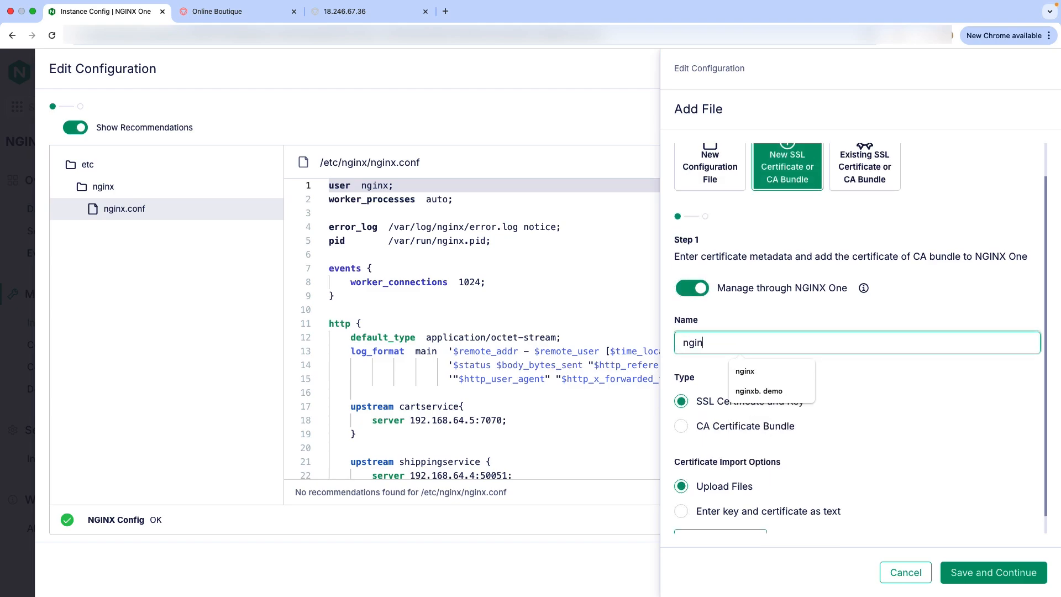
{"action": "scroll", "coordinate": [729, 339], "scroll_direction": "down", "scroll_amount": 1}
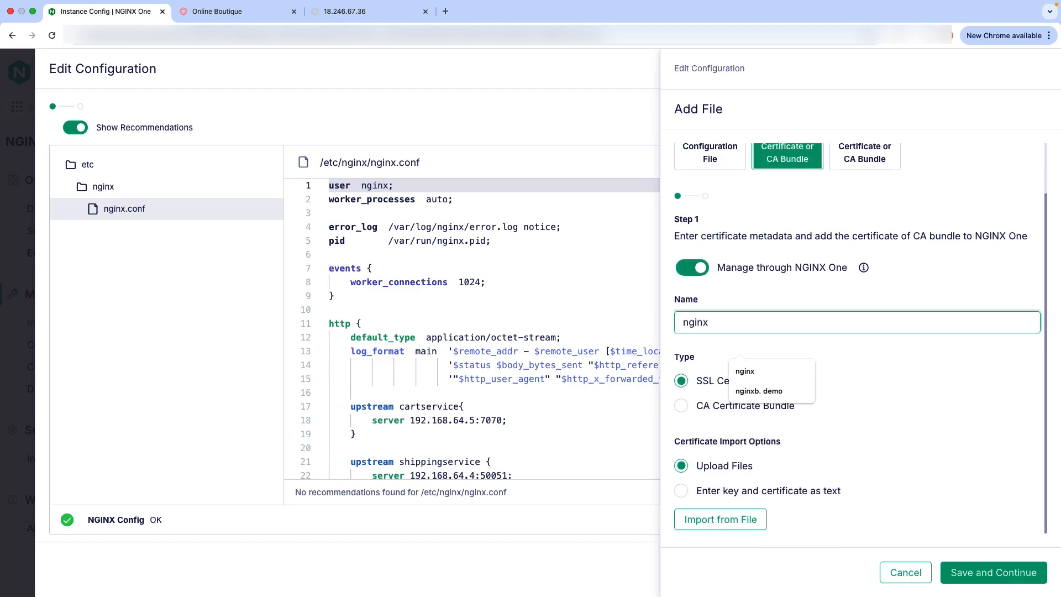
Step: Choose to enter key and certificate as text, paste the public certificate and the private key, and save the certificate
{"action": "left_click", "coordinate": [758, 493]}
{"action": "scroll", "coordinate": [766, 462], "scroll_direction": "down", "scroll_amount": 3}
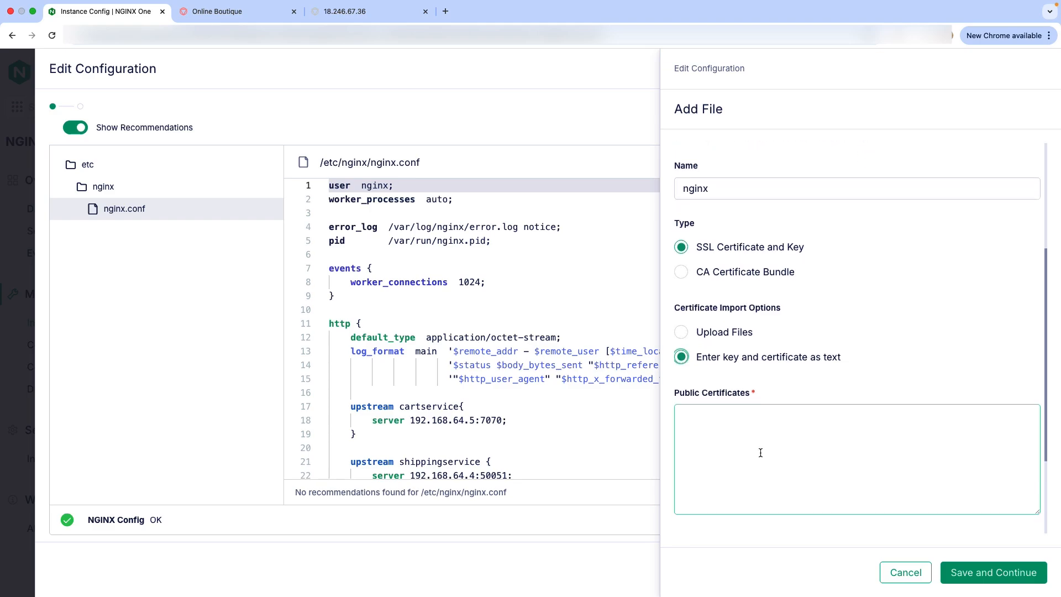
{"action": "scroll", "coordinate": [760, 453], "scroll_direction": "down", "scroll_amount": 2}
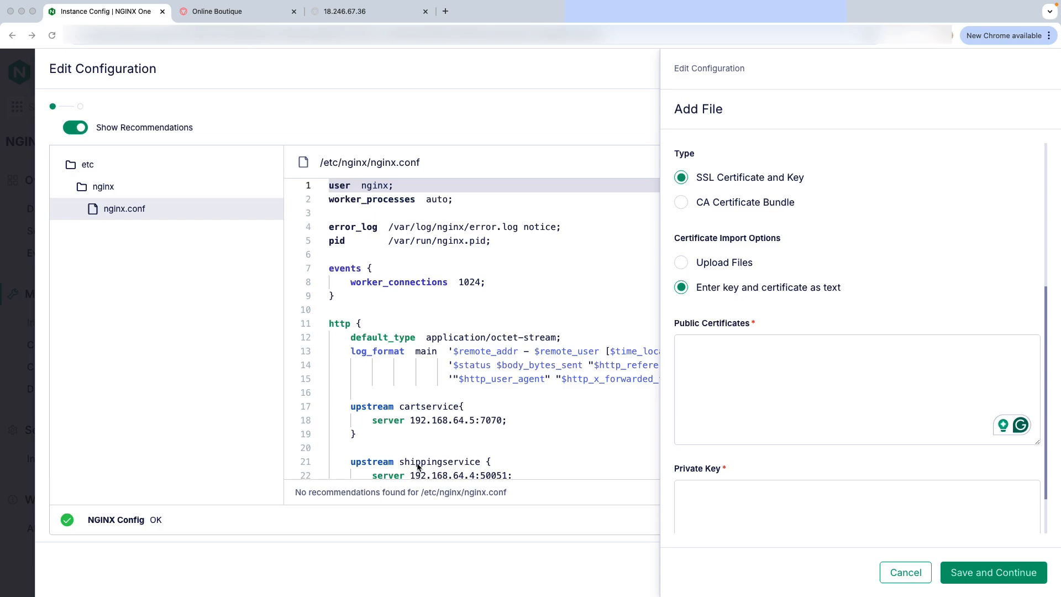
{"action": "left_click", "coordinate": [733, 374]}
{"action": "key", "text": "super+v"}
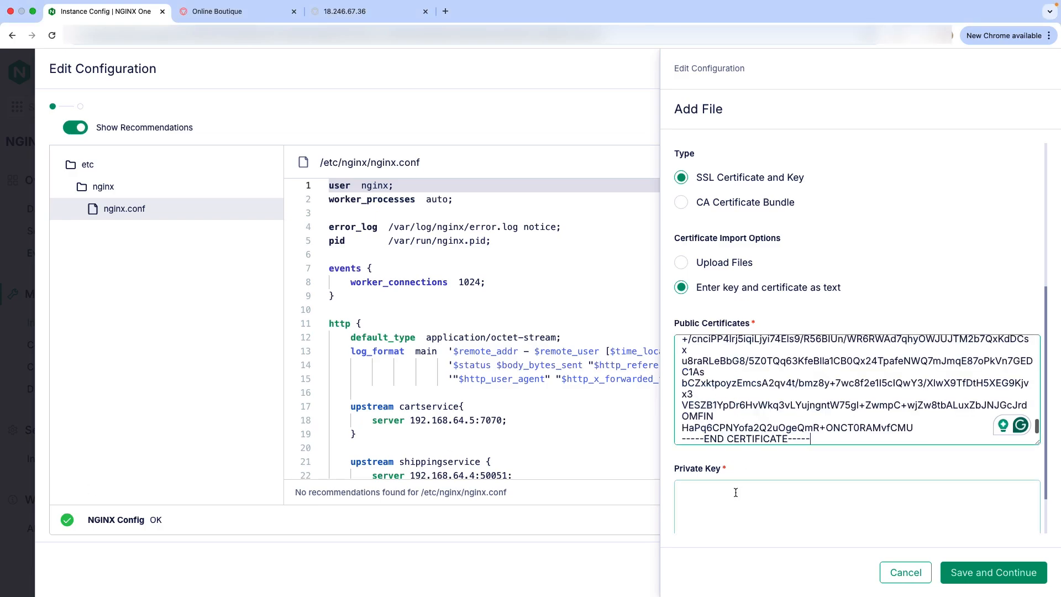
{"action": "left_click", "coordinate": [736, 493]}
{"action": "left_click", "coordinate": [712, 449]}
{"action": "key", "text": "super+v"}
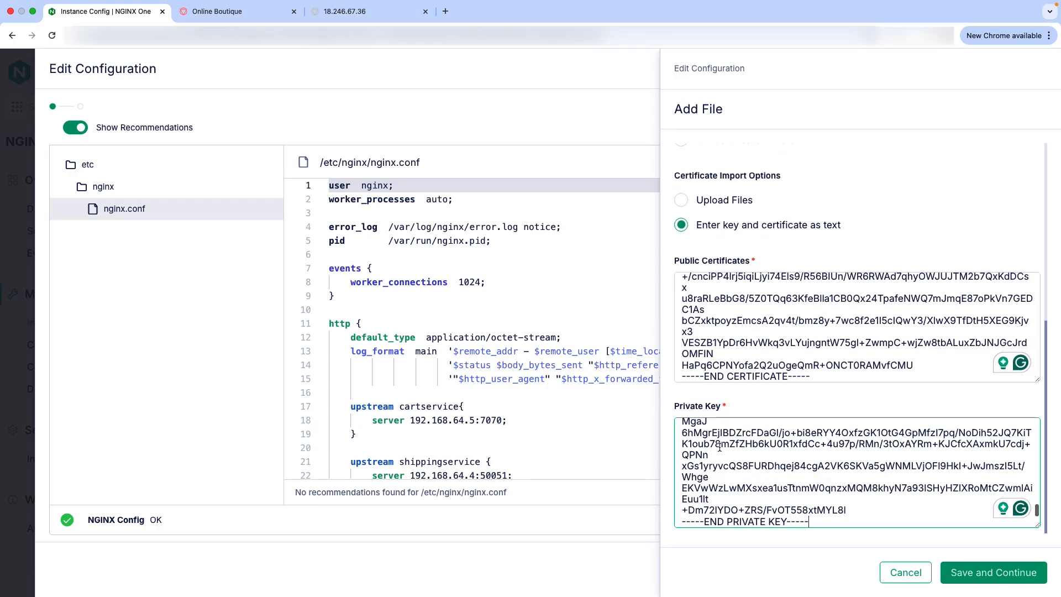
{"action": "left_click", "coordinate": [1021, 572]}
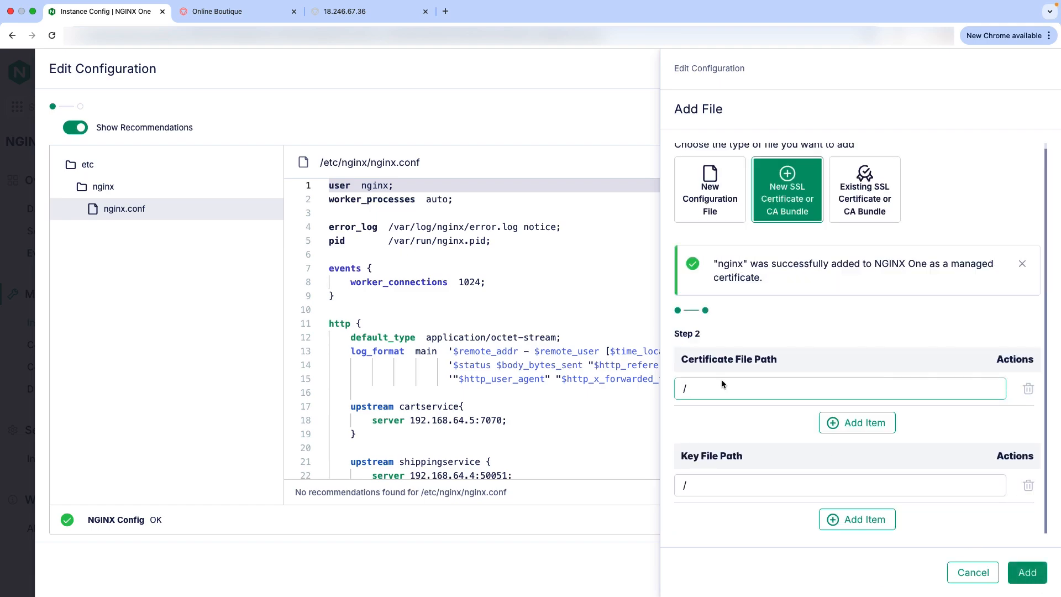
Step: Set the certificate file path to /etc/nginx/server.crt and the key file path to /etc/nginx/server.key, and add both files
{"action": "left_click", "coordinate": [705, 390]}
{"action": "type", "text": "etc"}
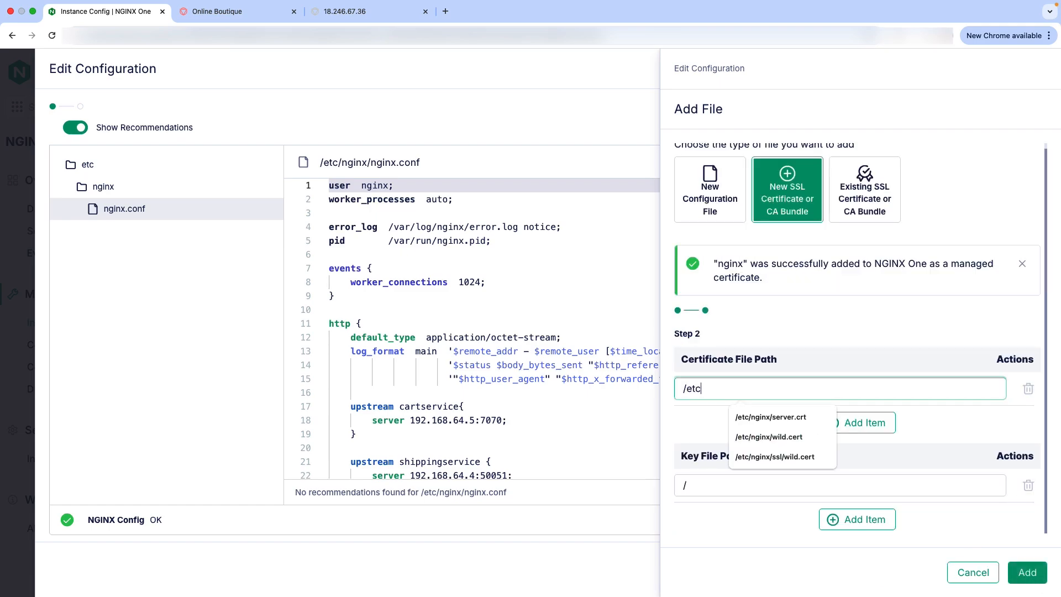
{"action": "type", "text": "/nginx/server.crt"}
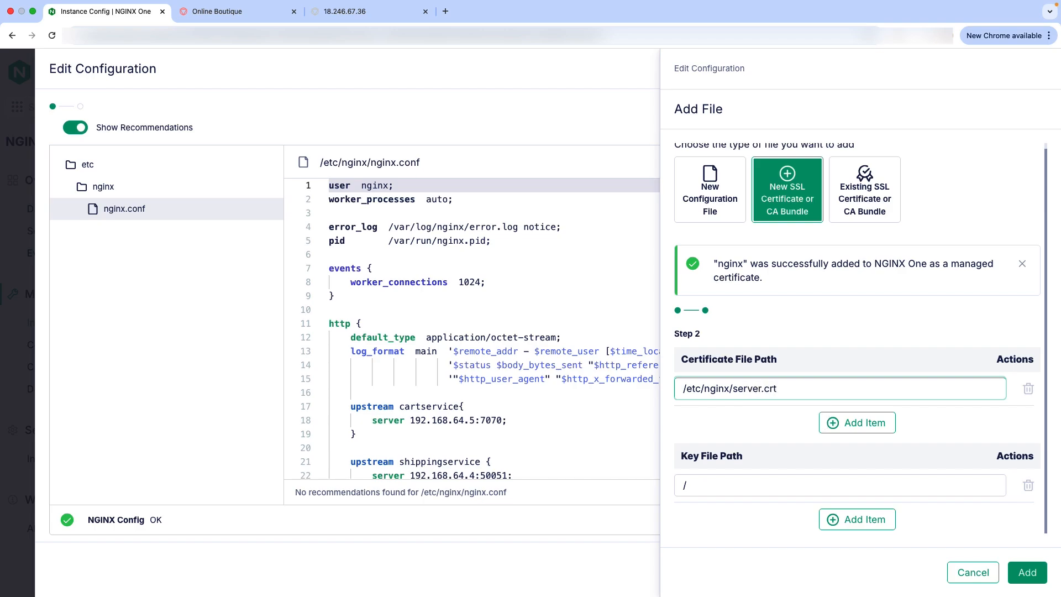
{"action": "left_click", "coordinate": [703, 484]}
{"action": "type", "text": "etc/nginx/server"}
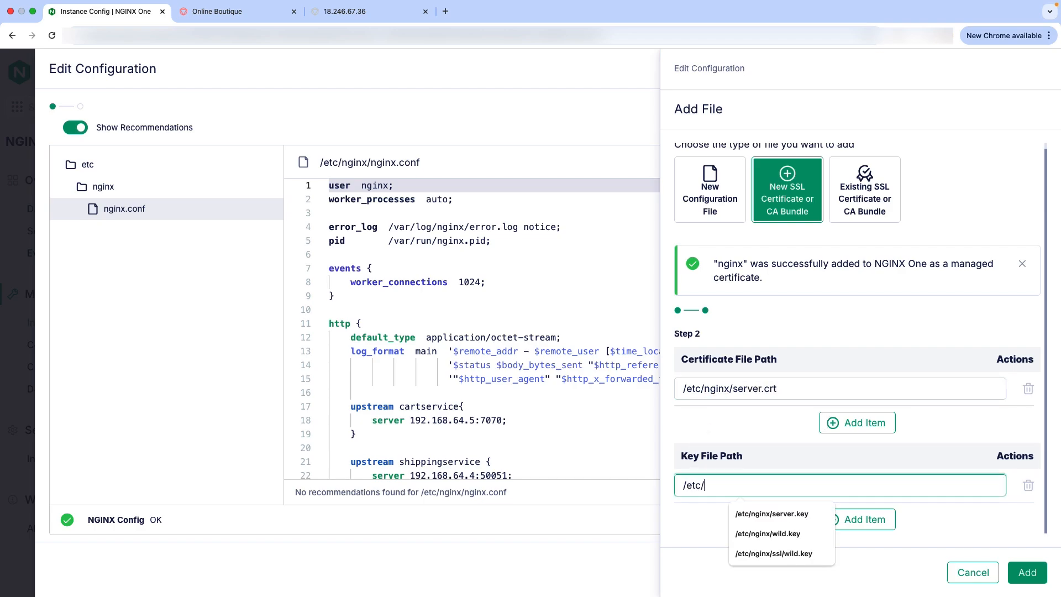
{"action": "type", "text": ".key"}
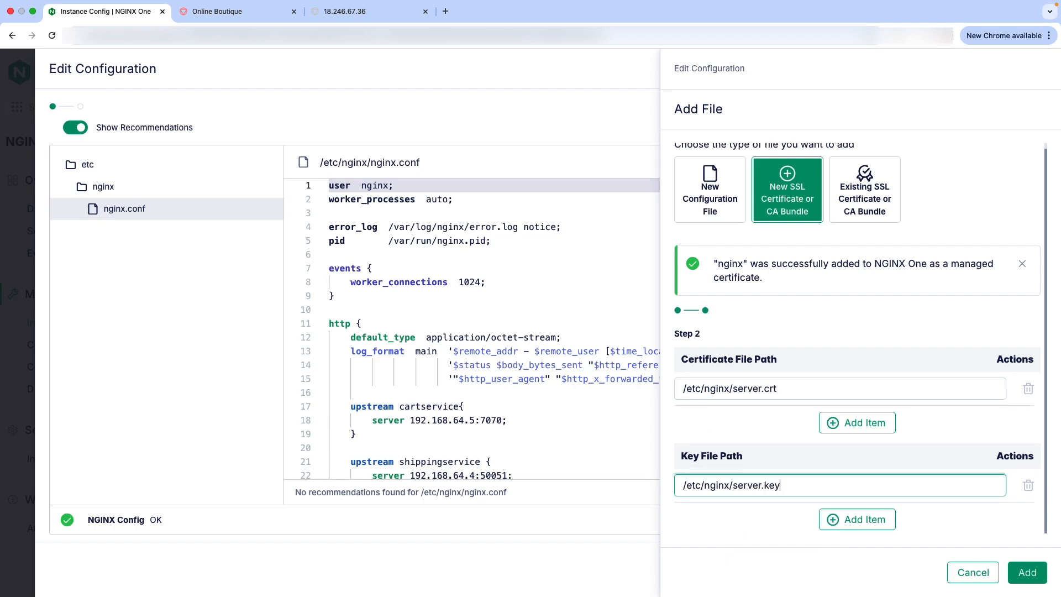
{"action": "left_click", "coordinate": [1033, 575]}
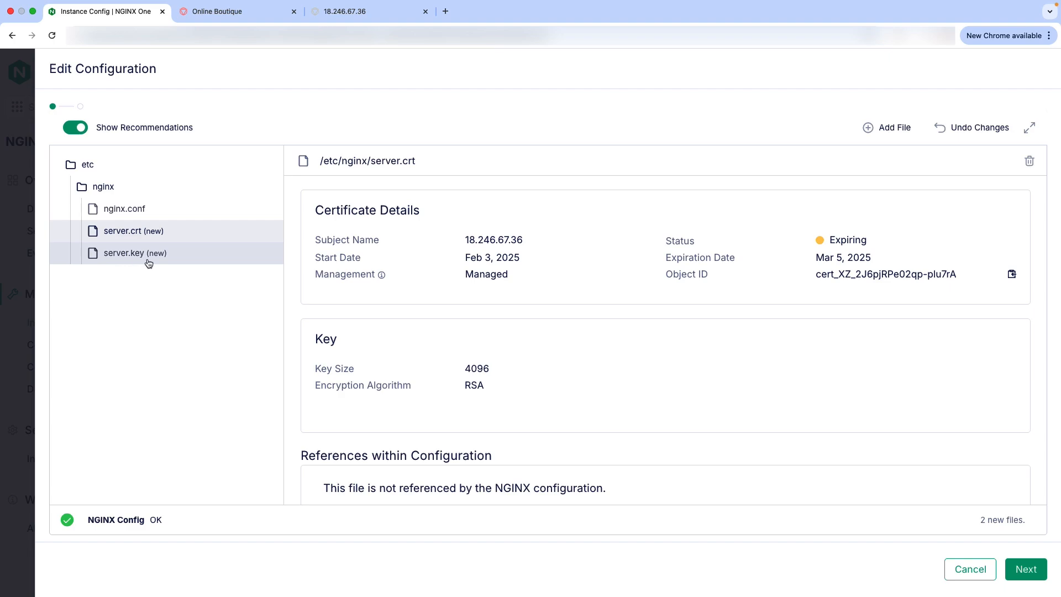
Step: In nginx.conf, change the default server's listen directive to 443 ssl
{"action": "left_click", "coordinate": [164, 210]}
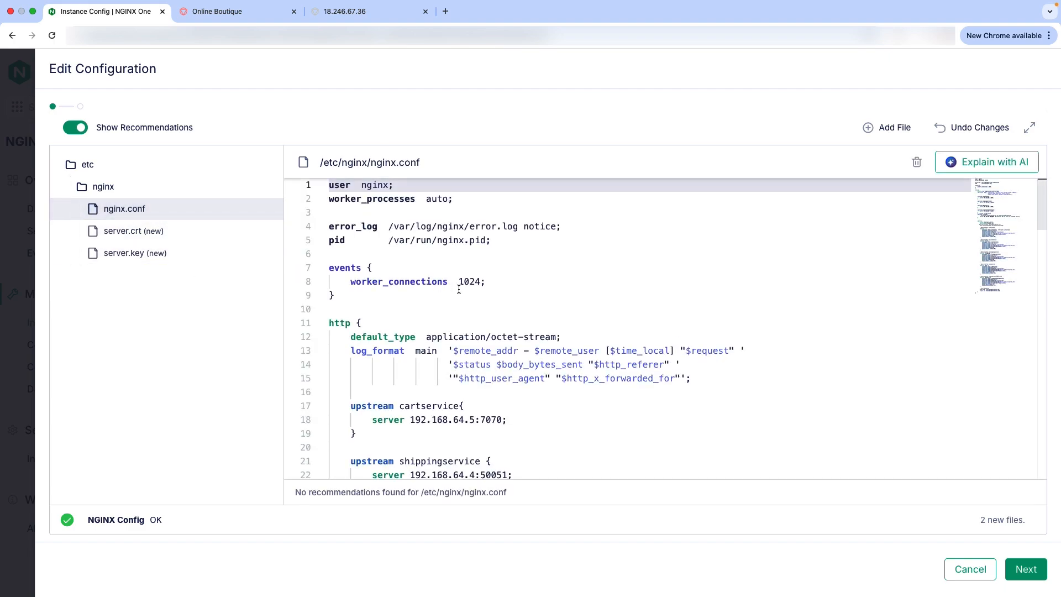
{"action": "scroll", "coordinate": [459, 289], "scroll_direction": "down", "scroll_amount": 10}
{"action": "double_click", "coordinate": [417, 329]}
{"action": "type", "text": "443"}
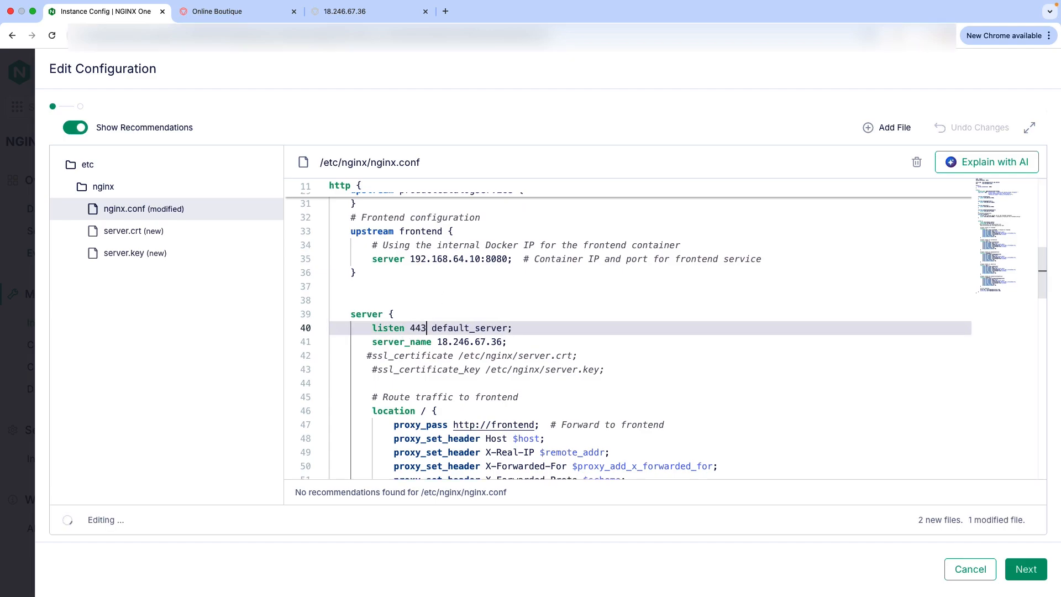
{"action": "type", "text": " ssl"}
Step: Uncomment the ssl_certificate and ssl_certificate_key lines in the server block of nginx.conf
{"action": "left_click", "coordinate": [372, 355]}
{"action": "key", "text": "BackSpace"}
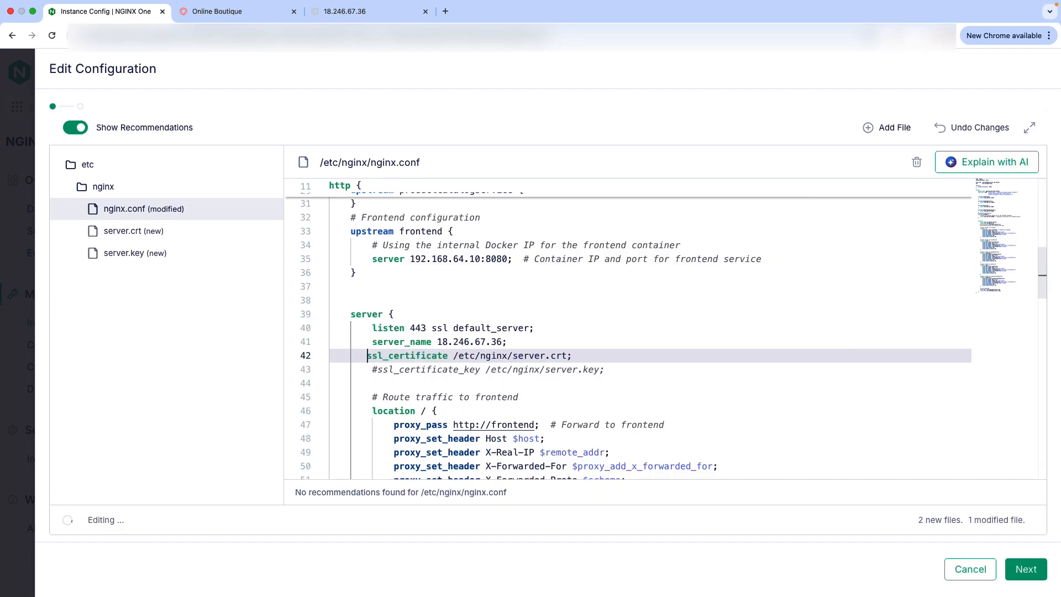
{"action": "left_click", "coordinate": [379, 369]}
{"action": "key", "text": "BackSpace"}
{"action": "left_click", "coordinate": [658, 367]}
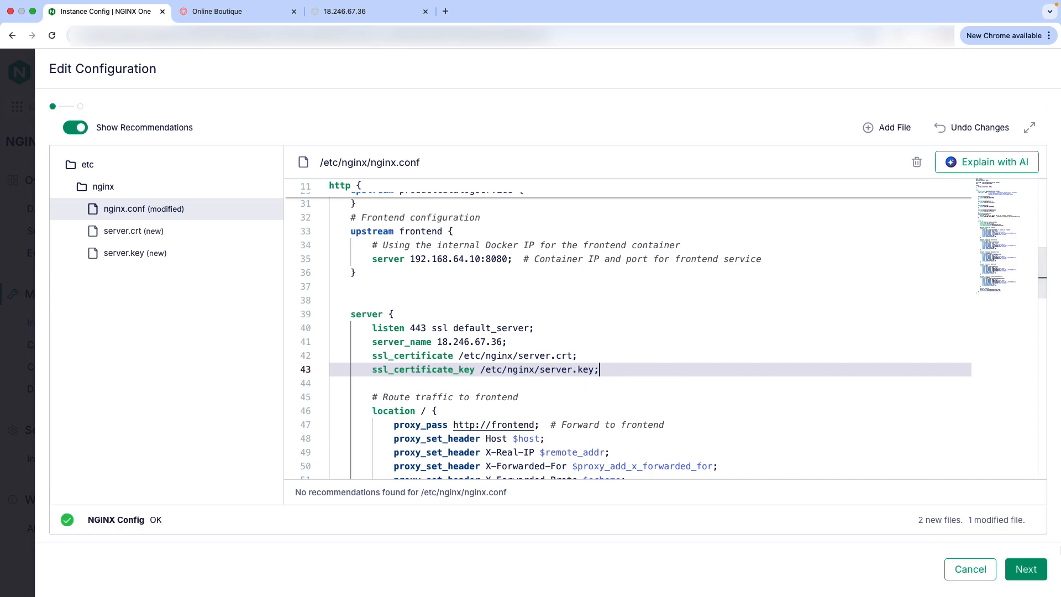
Step: Review the changed lines of nginx.conf side by side, then save and publish the configuration
{"action": "left_click", "coordinate": [1027, 565]}
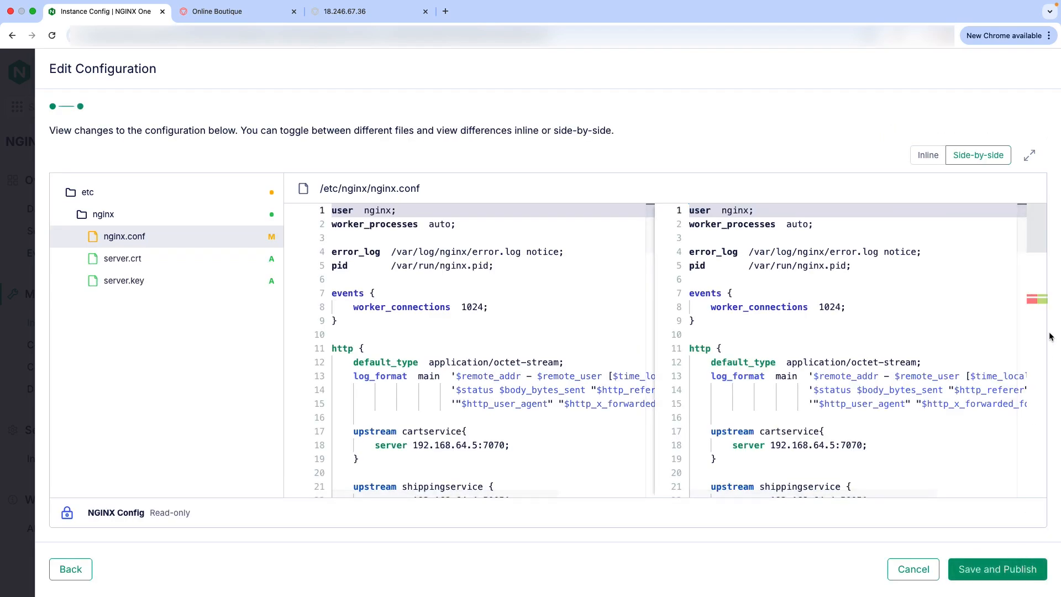
{"action": "left_click", "coordinate": [1038, 302]}
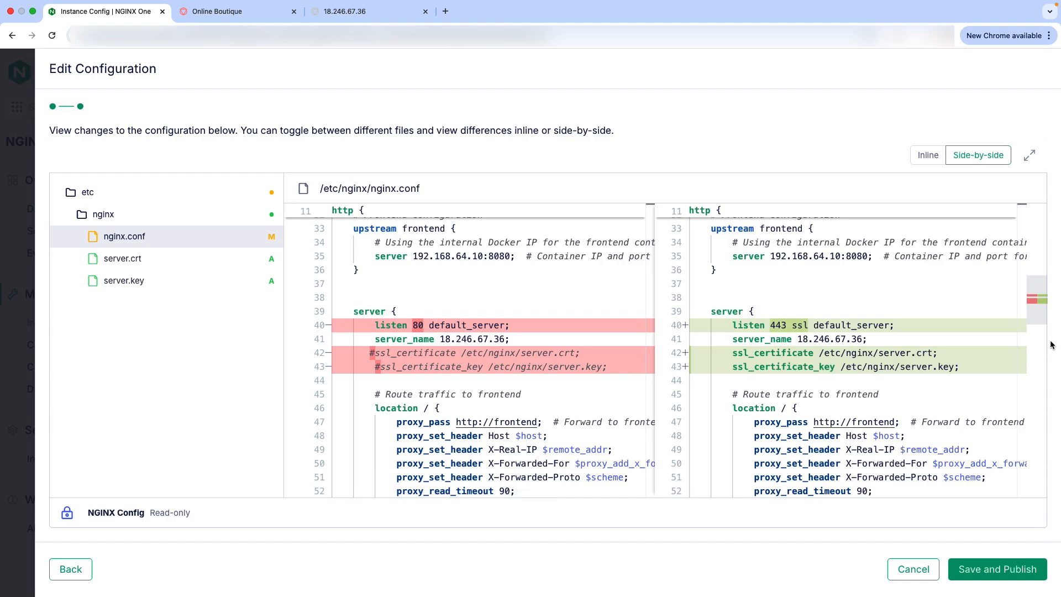
{"action": "left_click", "coordinate": [991, 567]}
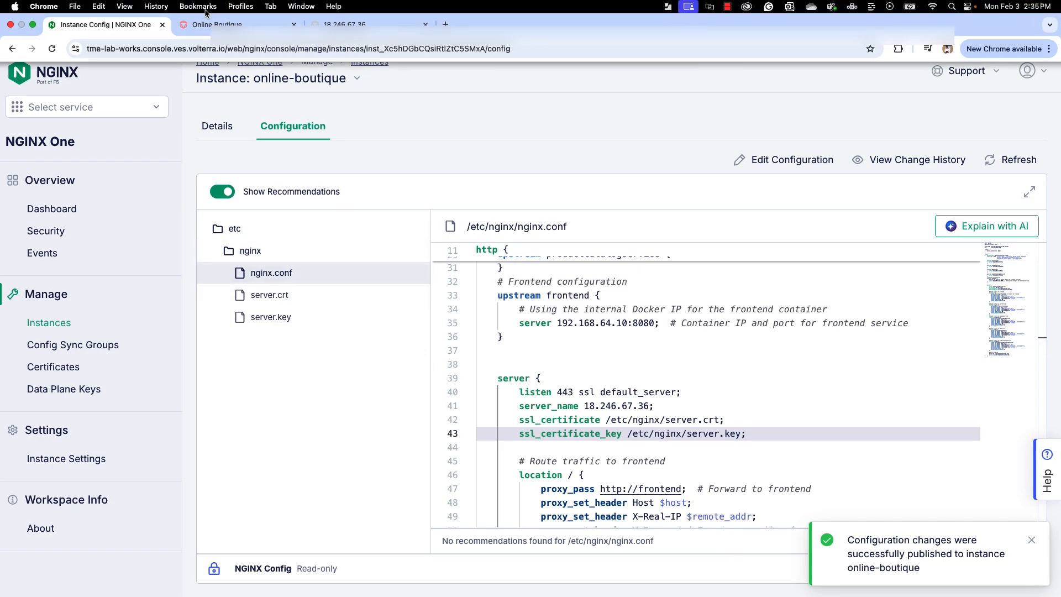
Step: Reload the boutique site over HTTP and over HTTPS, proceeding past the certificate warning on the HTTPS page
{"action": "left_click", "coordinate": [216, 24]}
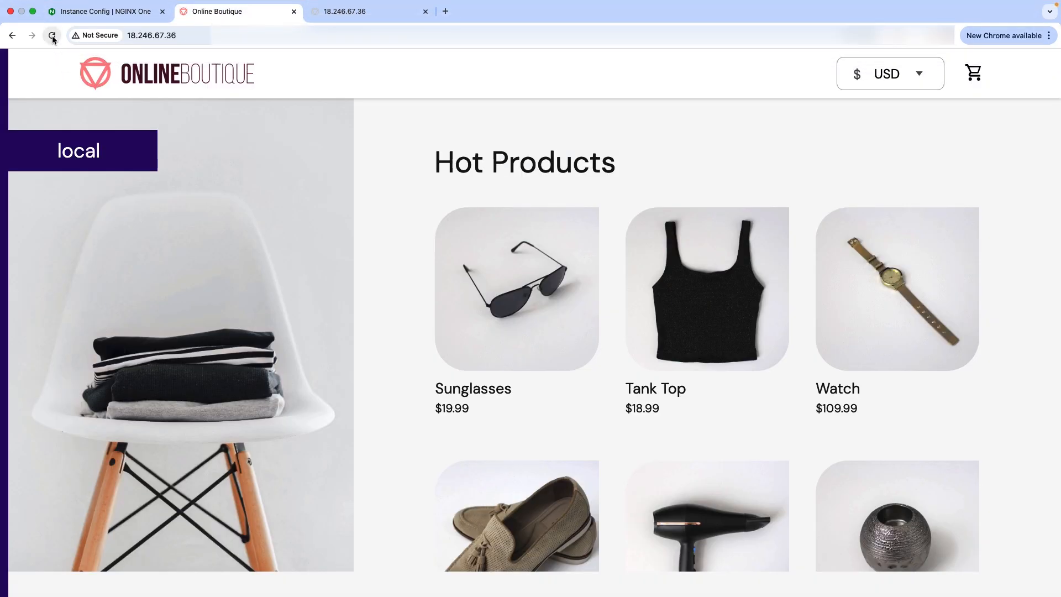
{"action": "left_click", "coordinate": [53, 36]}
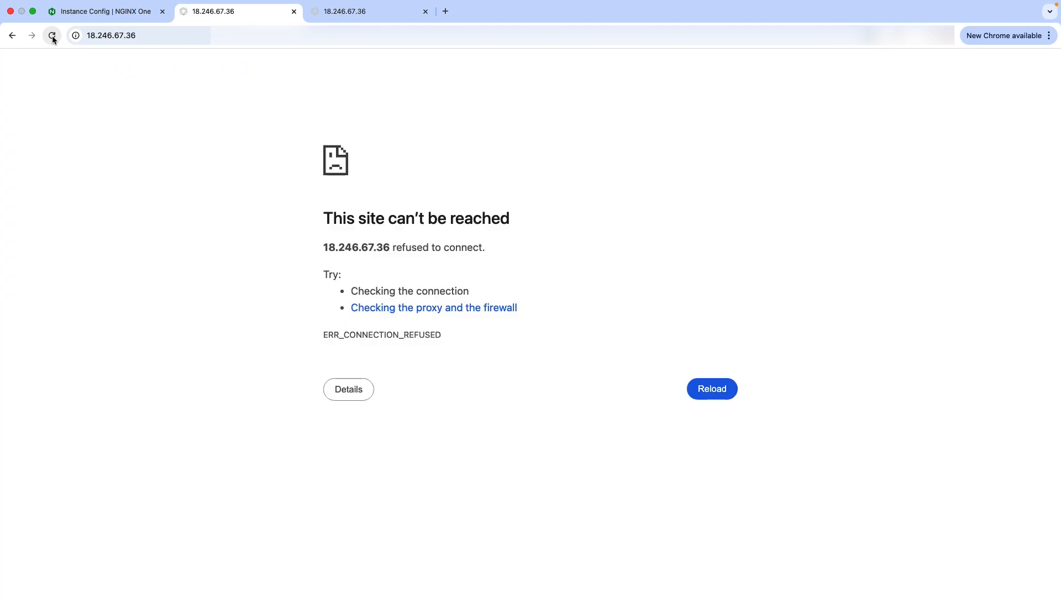
{"action": "left_click", "coordinate": [321, 11]}
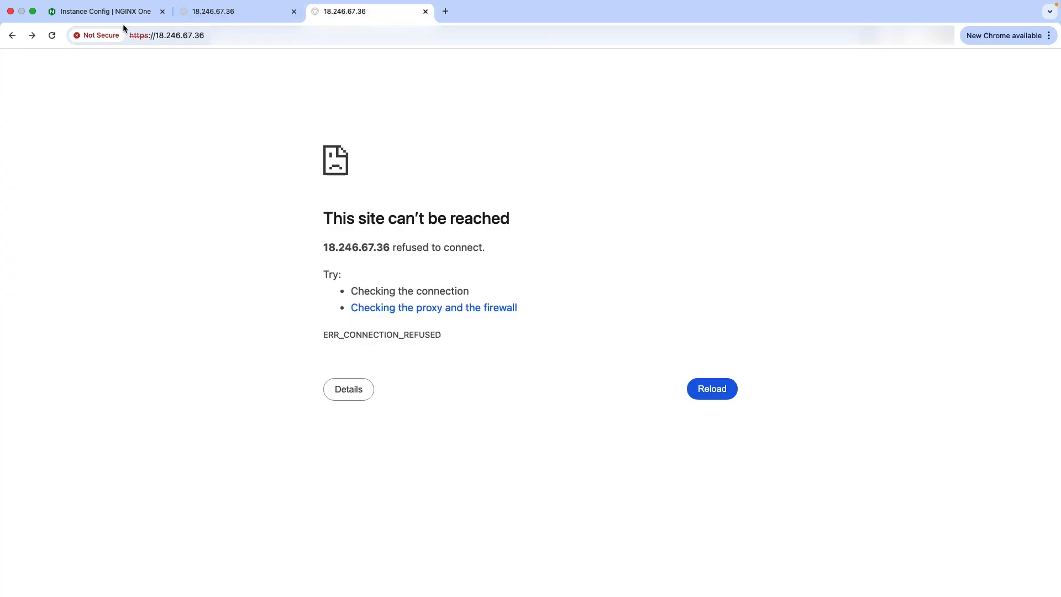
{"action": "left_click", "coordinate": [51, 36]}
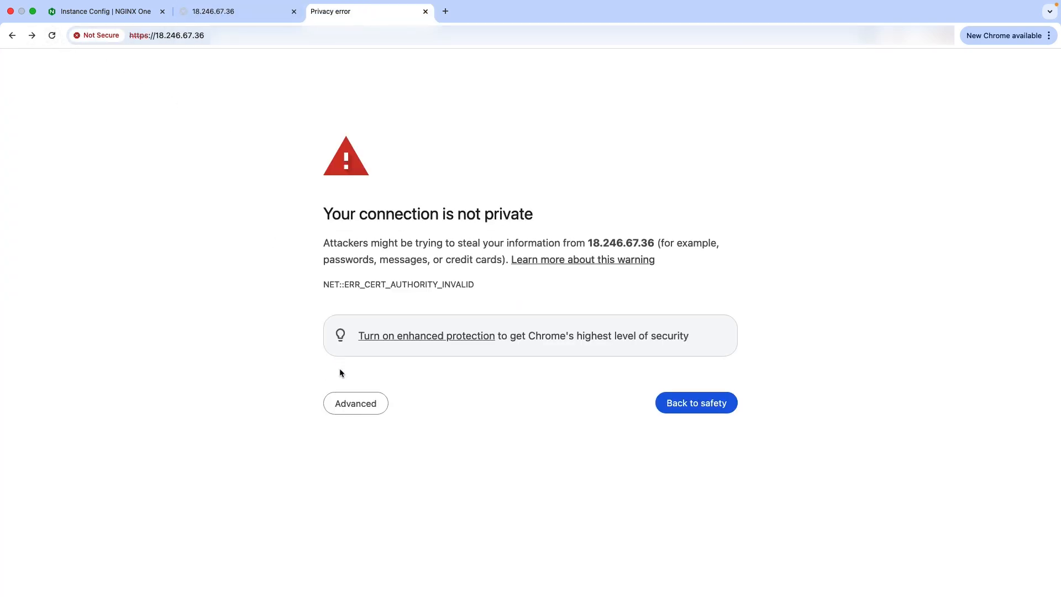
{"action": "left_click", "coordinate": [366, 404]}
{"action": "left_click", "coordinate": [395, 507]}
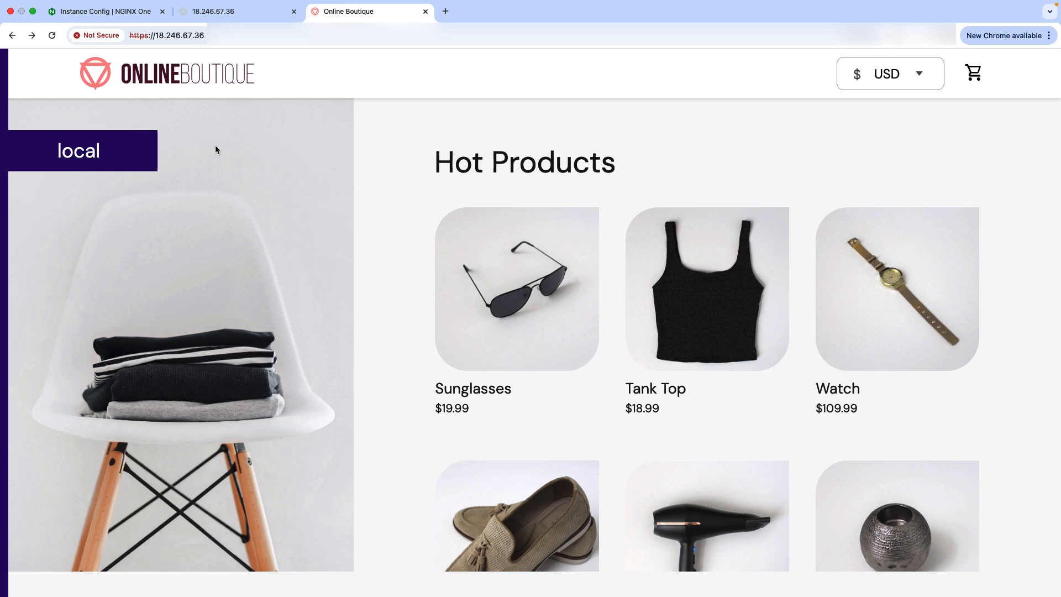
Step: Return to the NGINX One console and examine the online-boutique instance's details and its managed certificates
{"action": "left_click", "coordinate": [126, 12]}
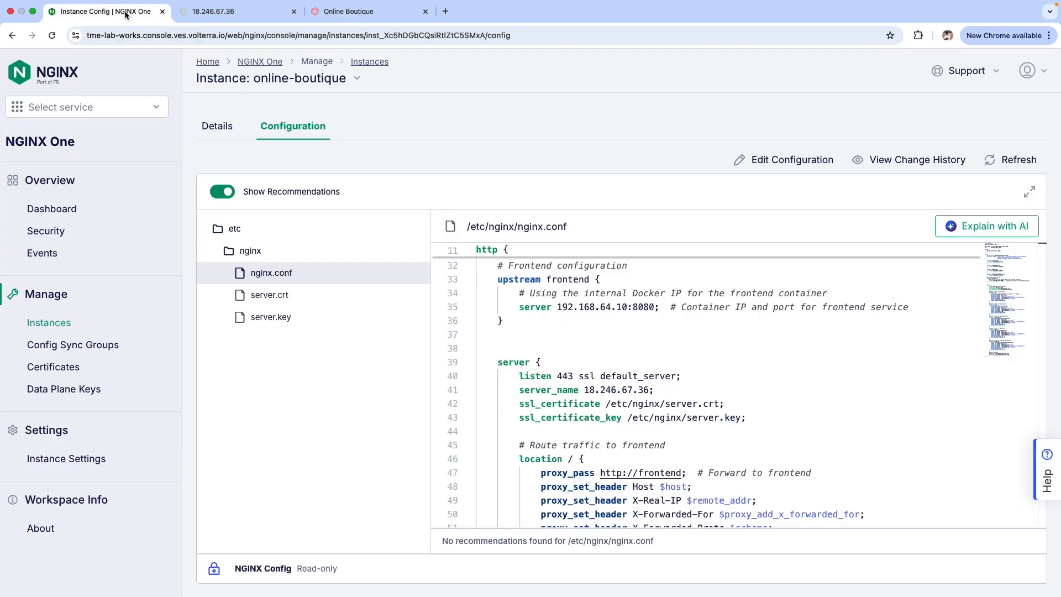
{"action": "left_click", "coordinate": [224, 128]}
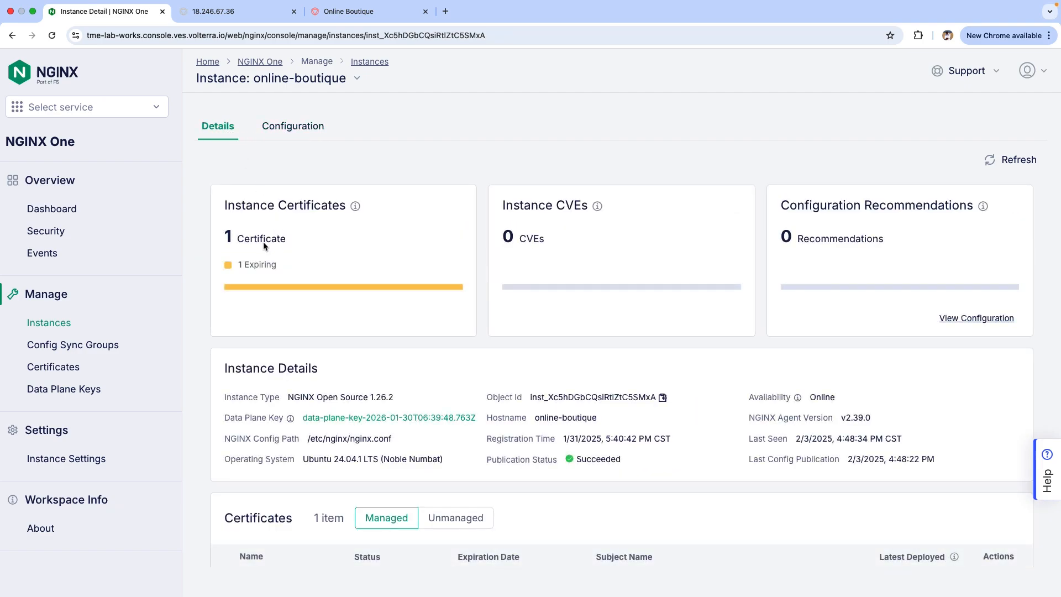
{"action": "scroll", "coordinate": [400, 263], "scroll_direction": "down", "scroll_amount": 3}
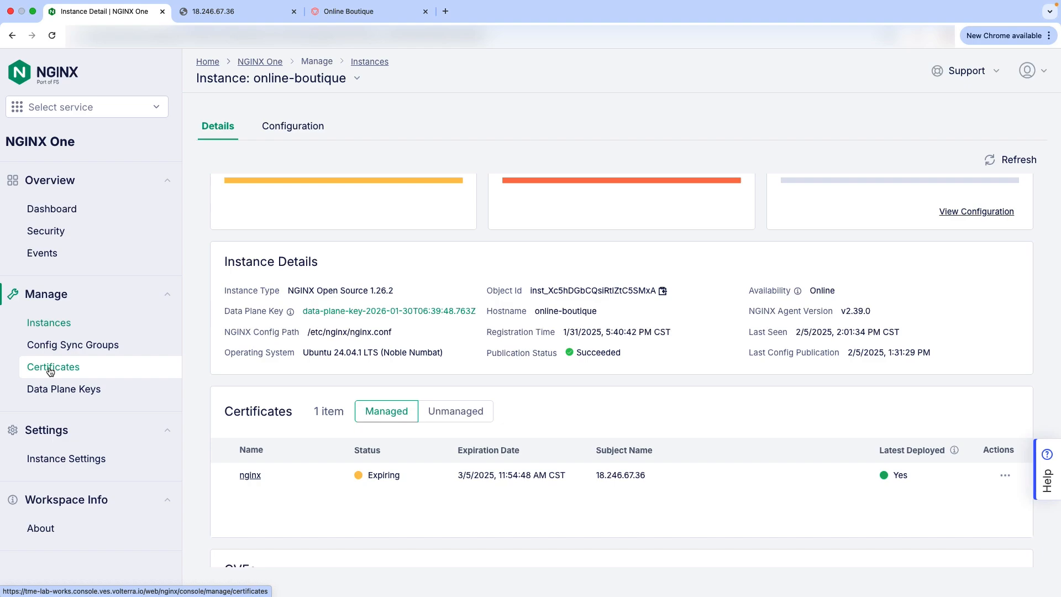
Step: Examine the workspace's certificates, comparing the managed list with the unmanaged list
{"action": "left_click", "coordinate": [51, 369]}
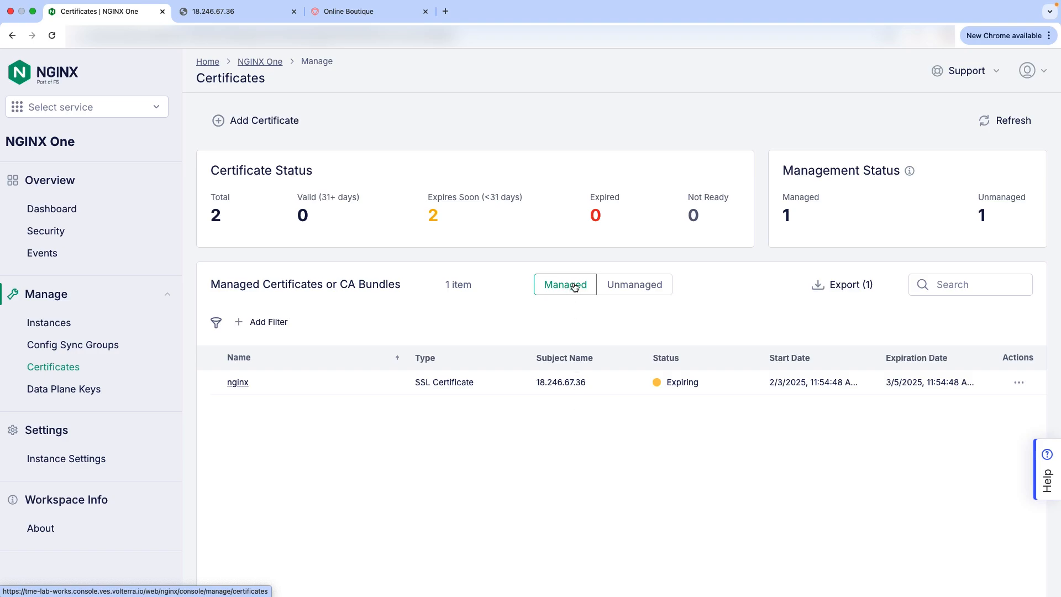
{"action": "left_click", "coordinate": [634, 289]}
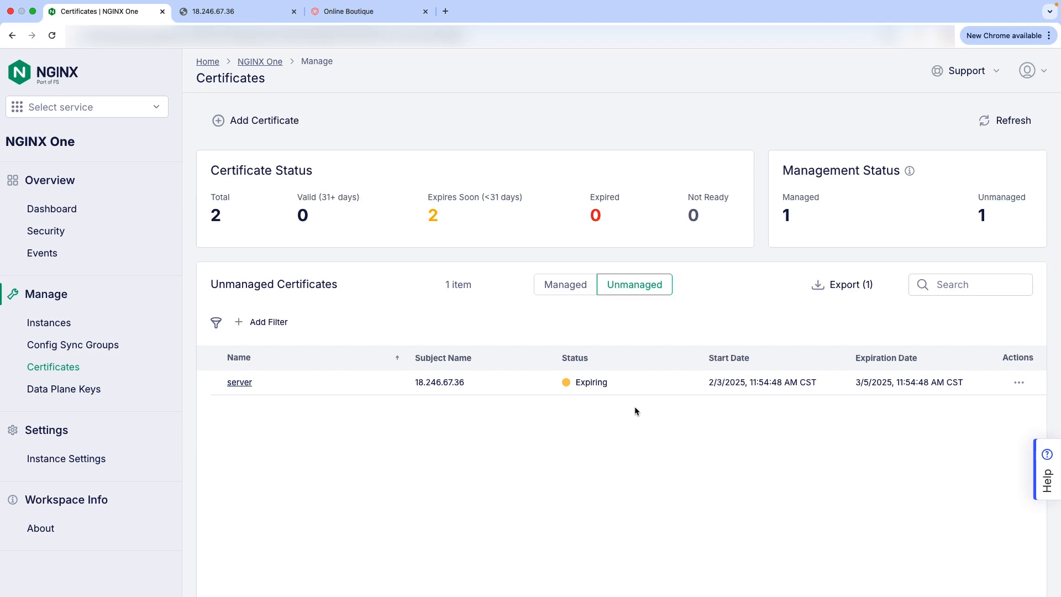
{"action": "left_click", "coordinate": [563, 291]}
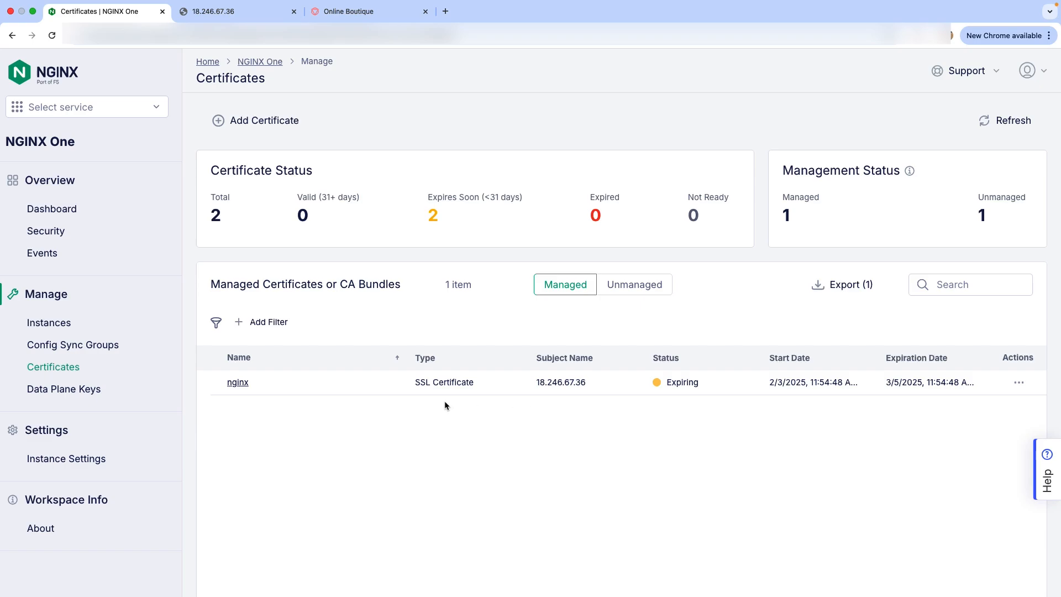
Step: Update the managed nginx certificate by entering a new public certificate and private key as text, and save it
{"action": "left_click", "coordinate": [238, 383]}
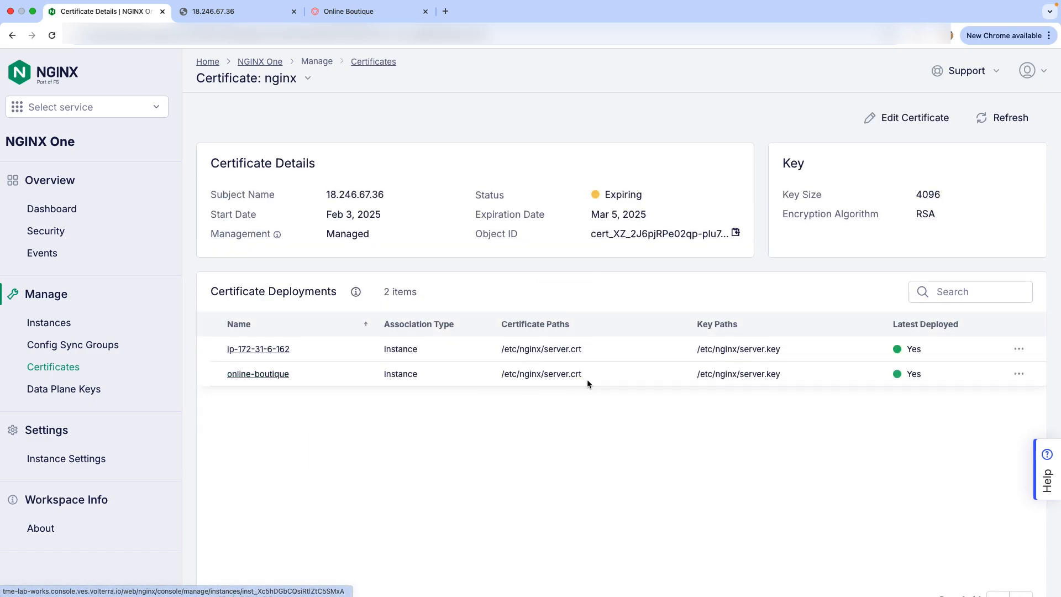
{"action": "left_click", "coordinate": [885, 121]}
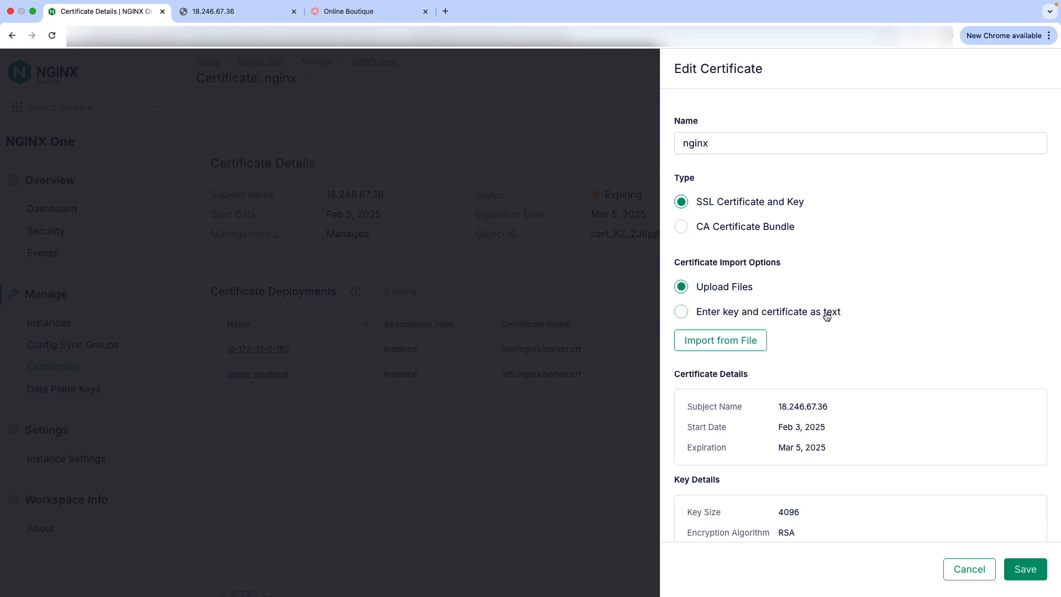
{"action": "left_click", "coordinate": [783, 313]}
{"action": "scroll", "coordinate": [782, 315], "scroll_direction": "down", "scroll_amount": 1}
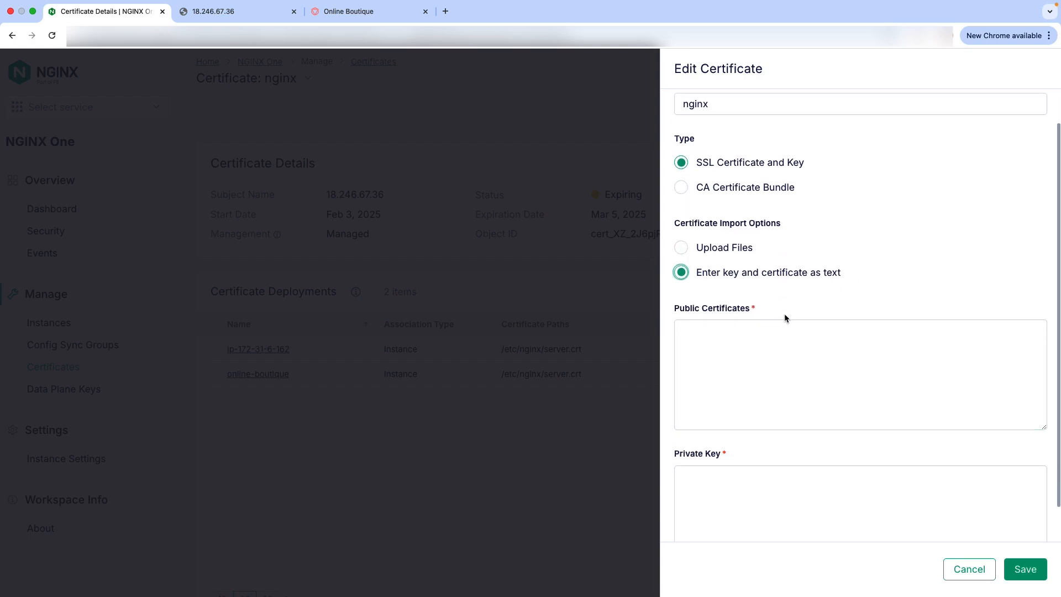
{"action": "left_click", "coordinate": [754, 350]}
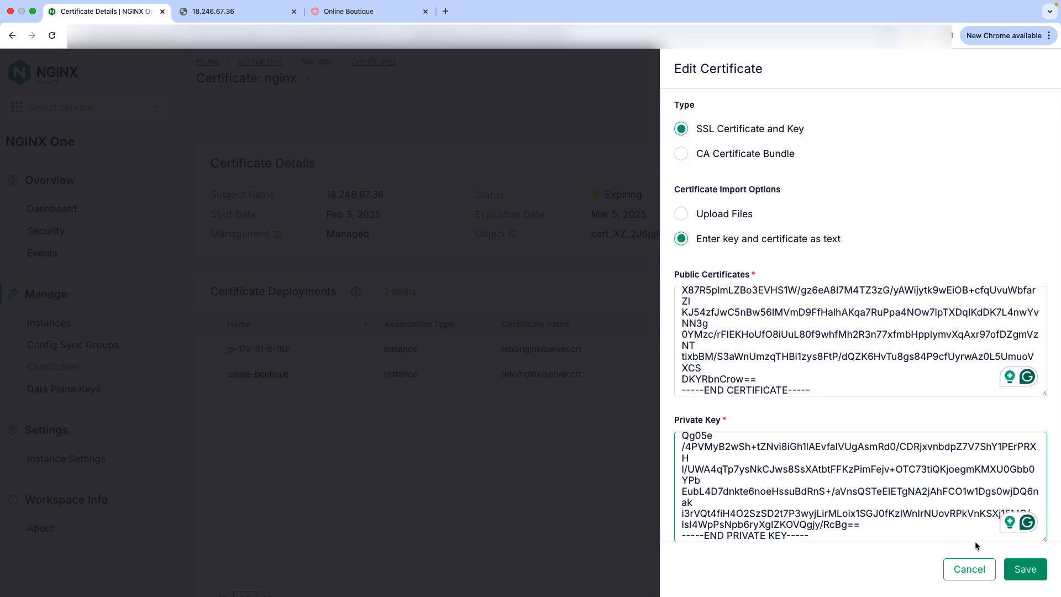
{"action": "left_click", "coordinate": [1024, 570]}
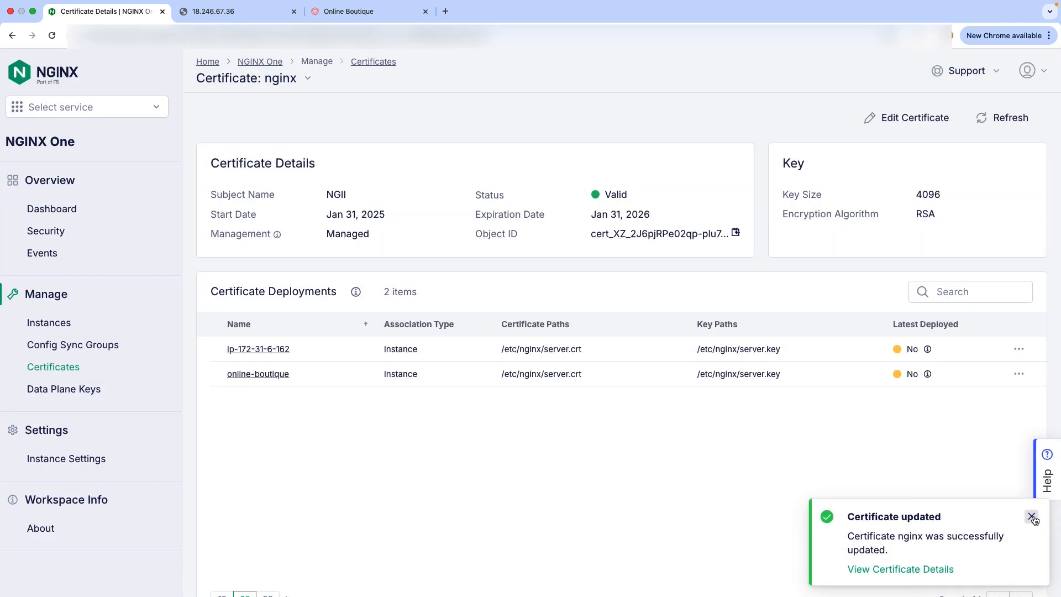
{"action": "left_click", "coordinate": [1031, 517]}
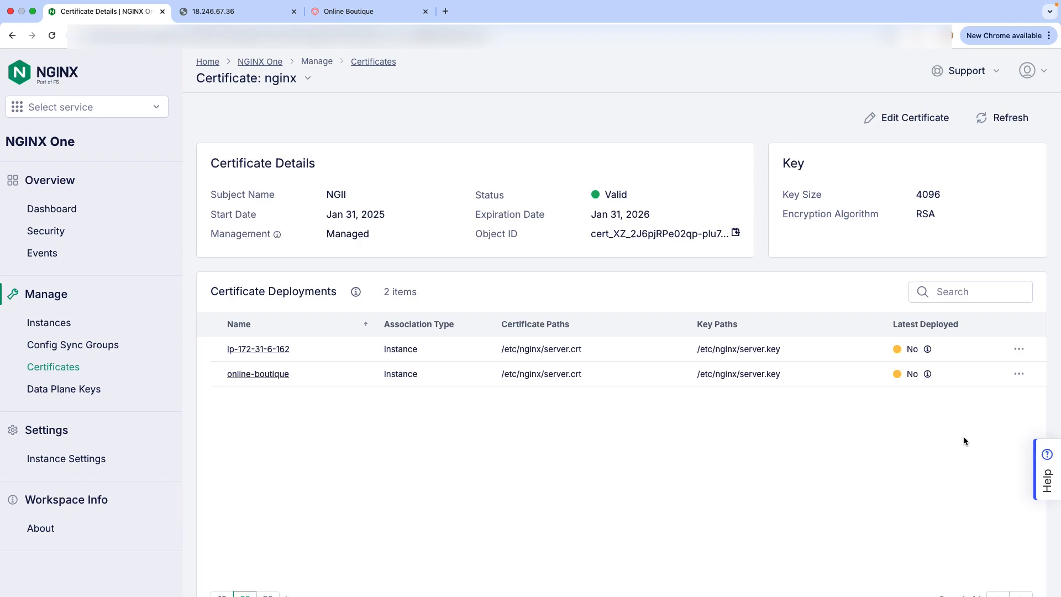
Step: Deploy the latest certificate and key to the online-boutique instance and to the ip-172-31-6-162 instance
{"action": "left_click", "coordinate": [1018, 374]}
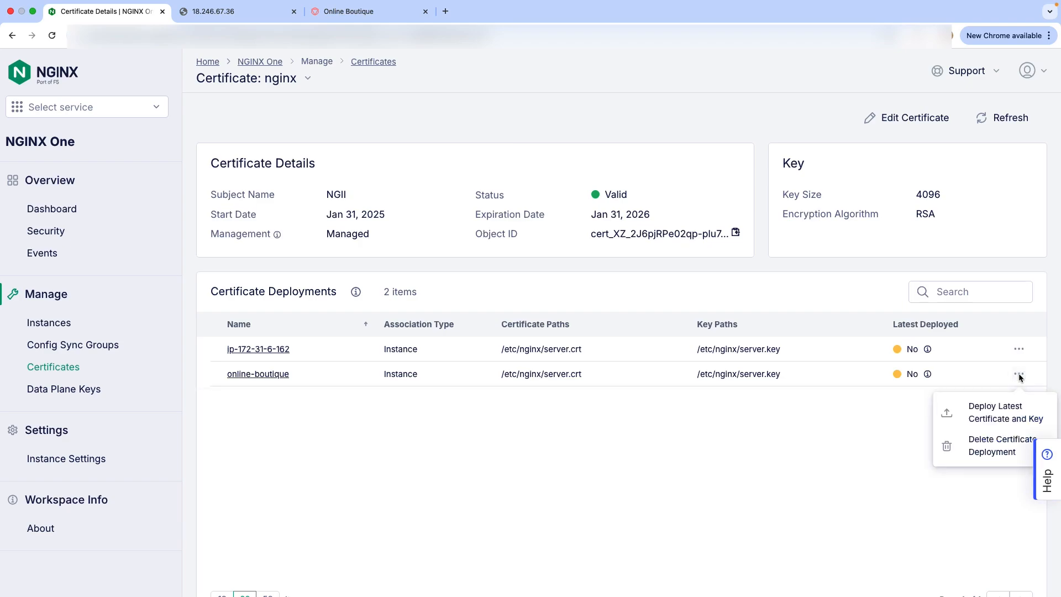
{"action": "left_click", "coordinate": [985, 419]}
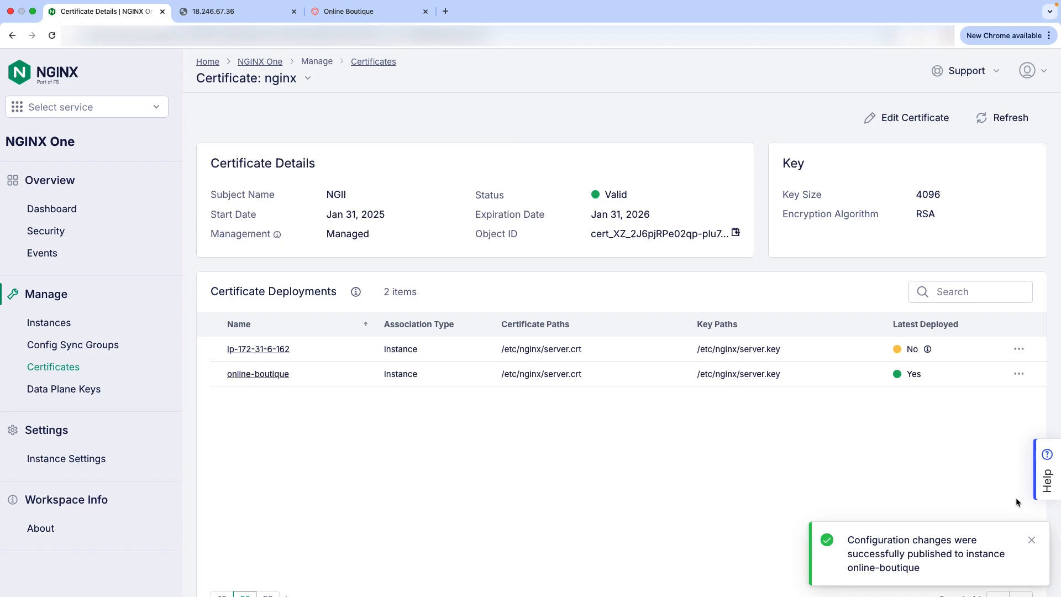
{"action": "left_click", "coordinate": [1031, 540]}
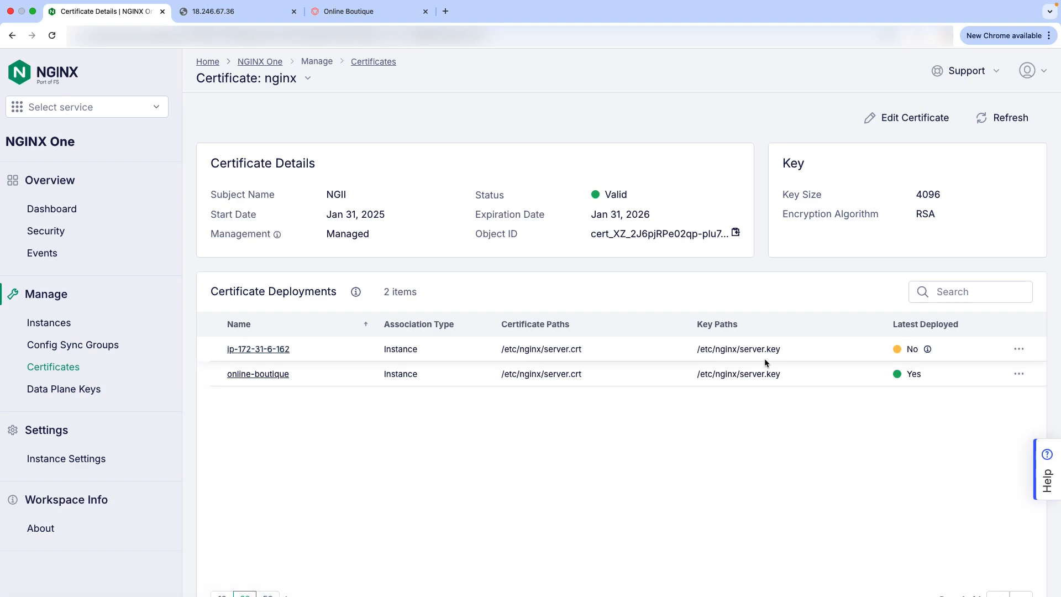
{"action": "left_click", "coordinate": [1018, 349]}
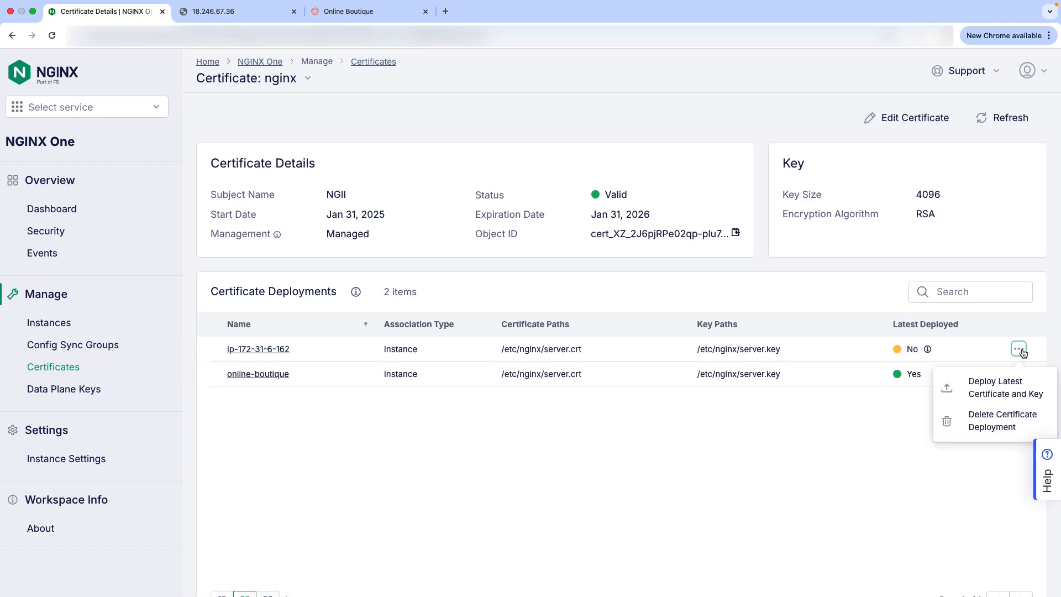
{"action": "left_click", "coordinate": [984, 393]}
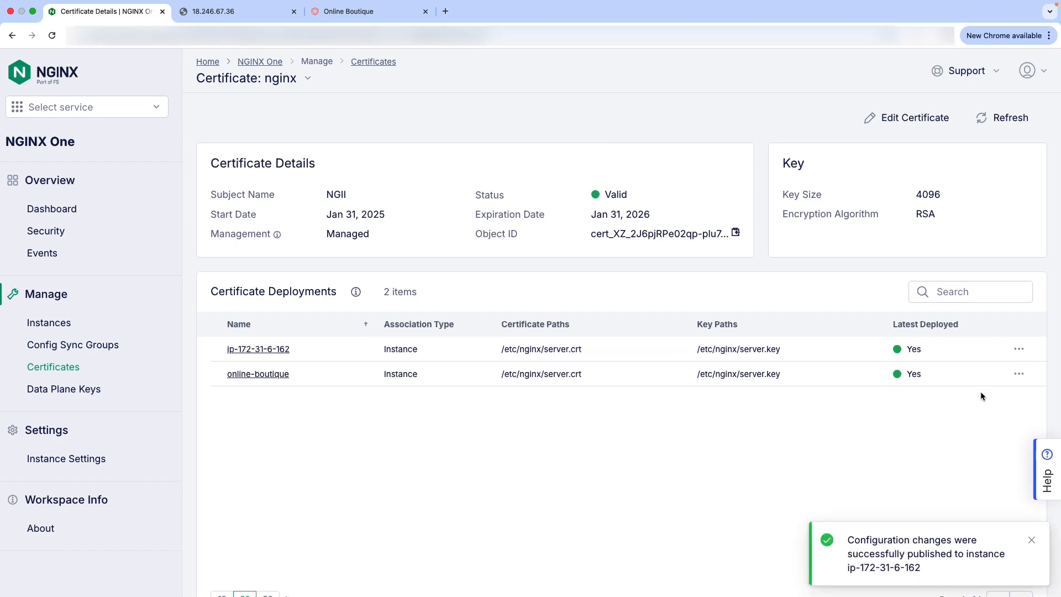
Step: Check the certificate status and managed certificates in the online-boutique instance's details
{"action": "left_click", "coordinate": [263, 375]}
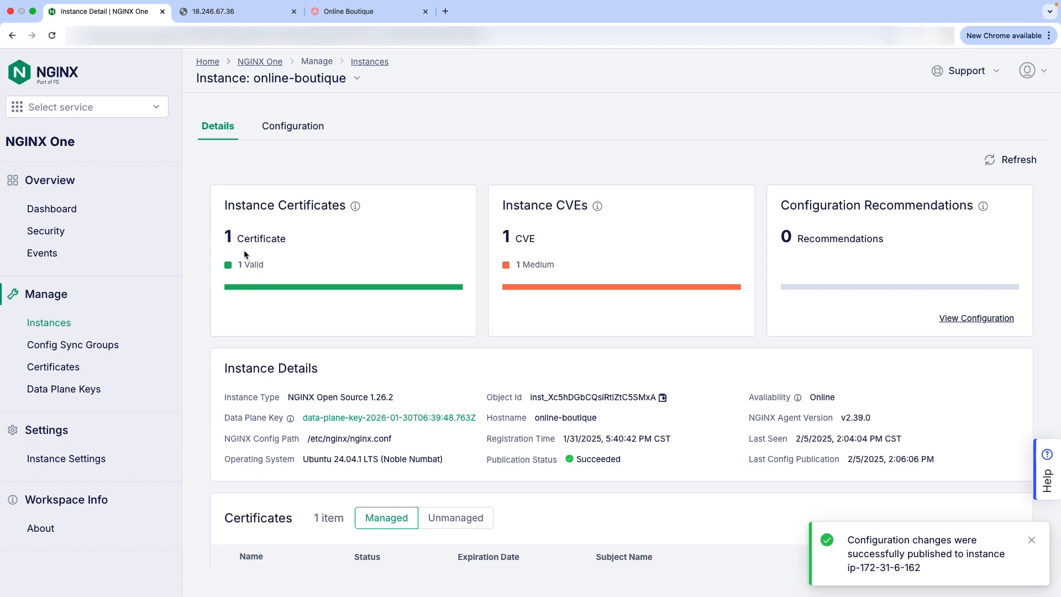
{"action": "scroll", "coordinate": [313, 300], "scroll_direction": "down", "scroll_amount": 3}
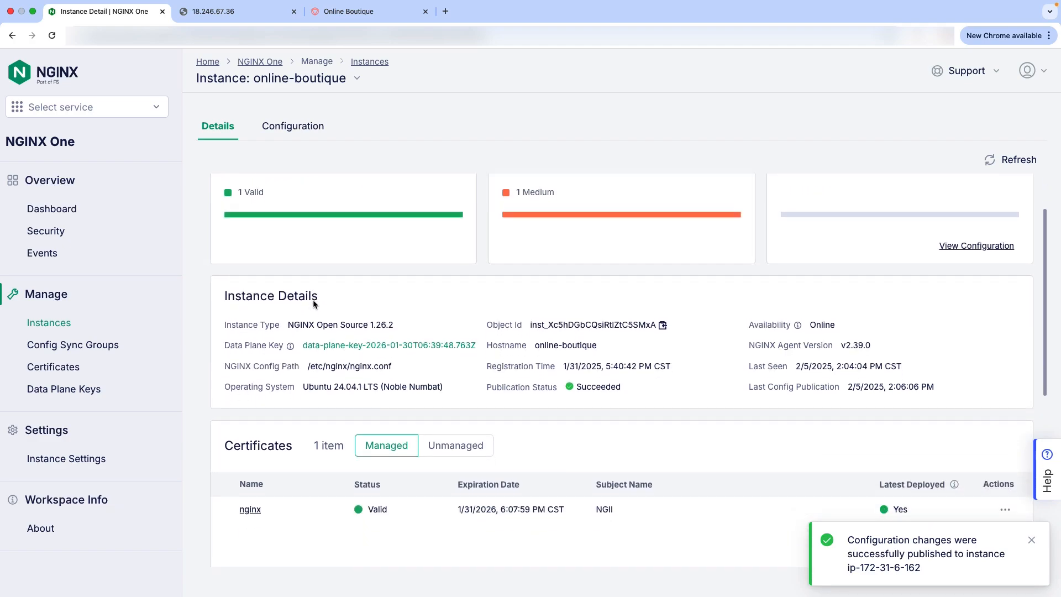